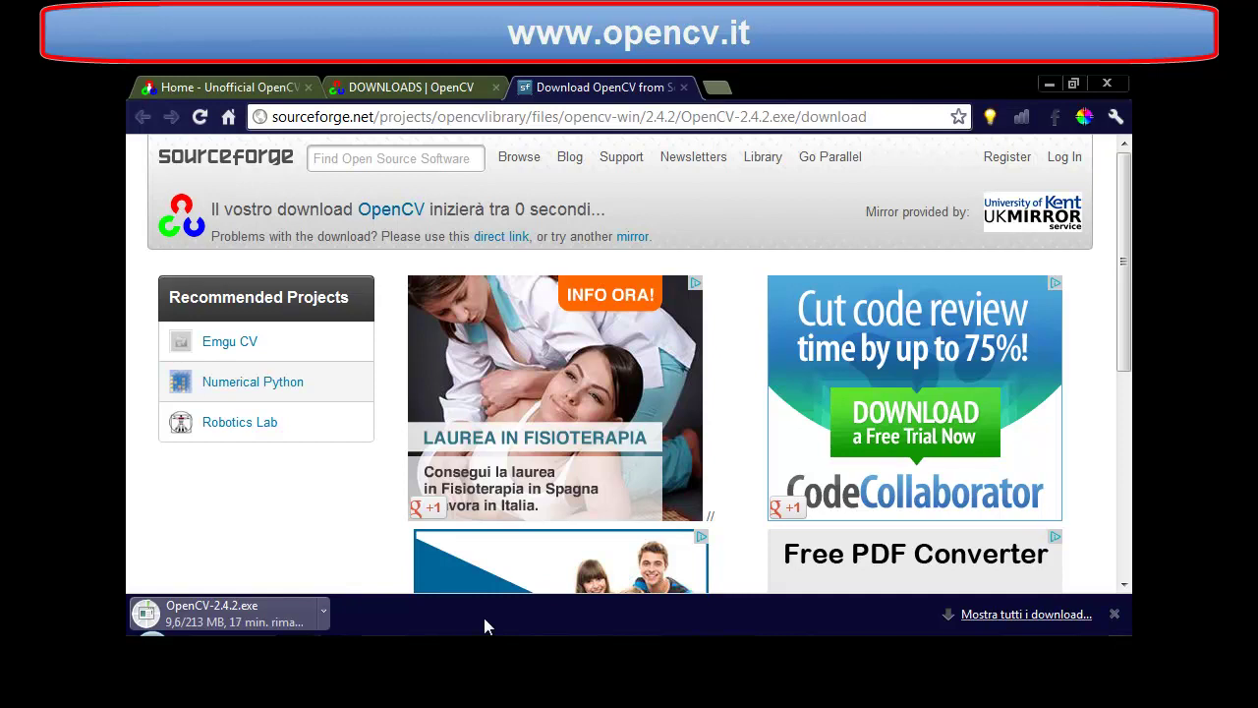
- Launch the downloaded OpenCV-2.4.2.exe from the browser's download list and allow it to run
key(ctrl+j)
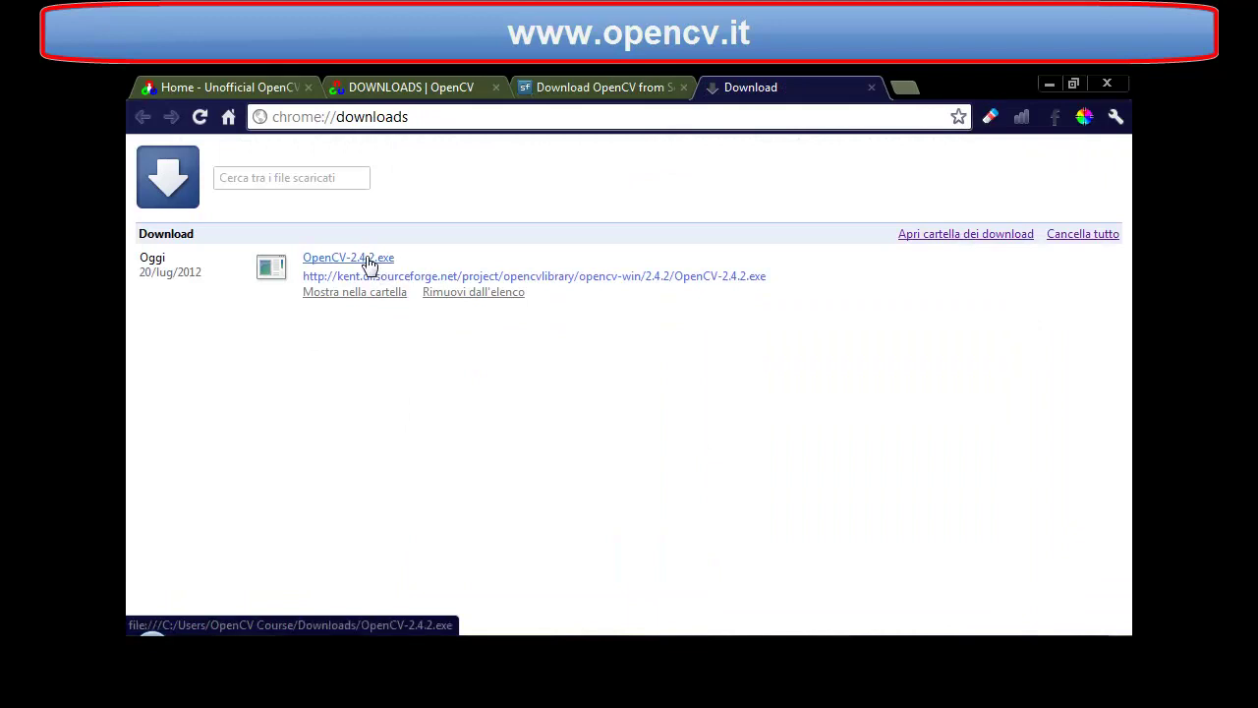
click(367, 259)
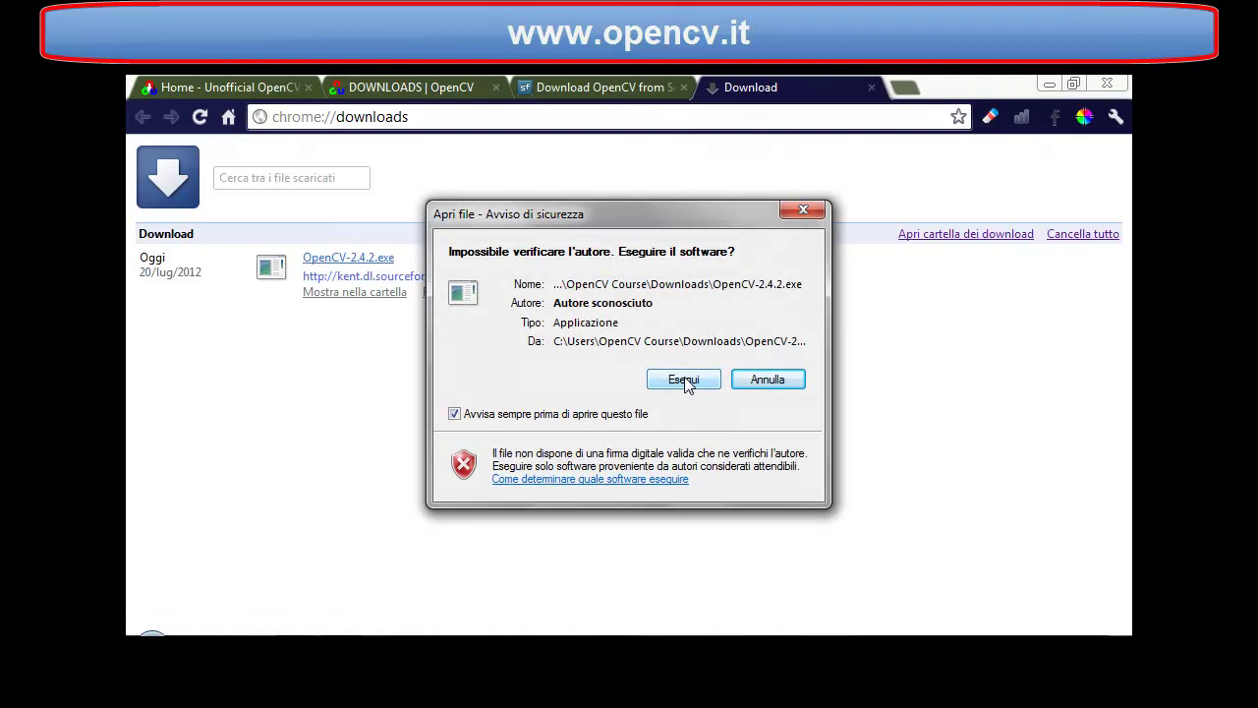
click(686, 381)
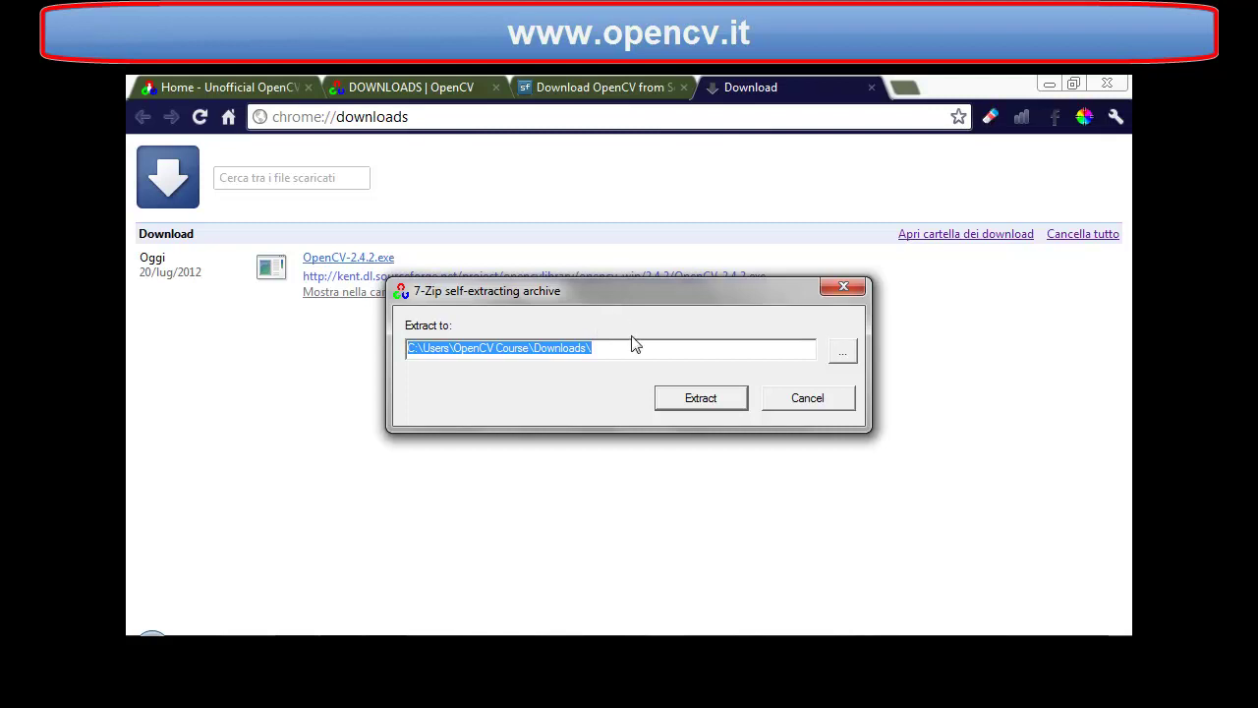
- Choose the devel folder on the local disk C: as the extraction location for the archive
click(842, 351)
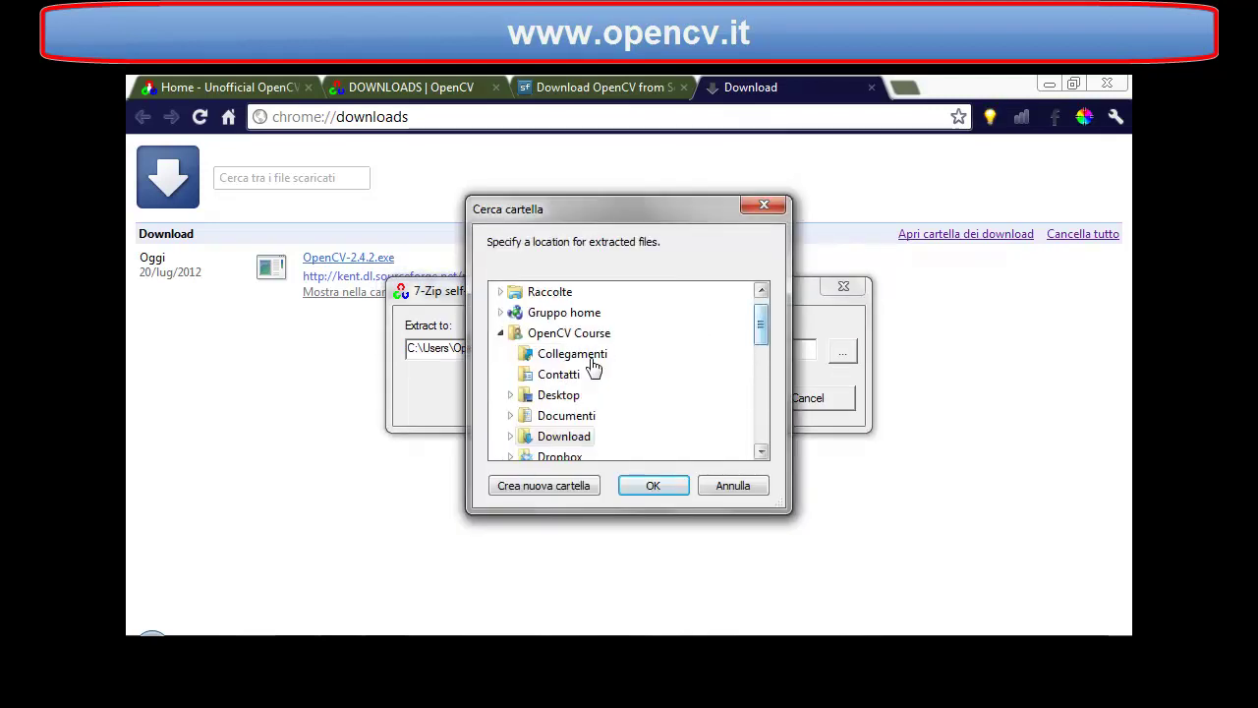
click(501, 333)
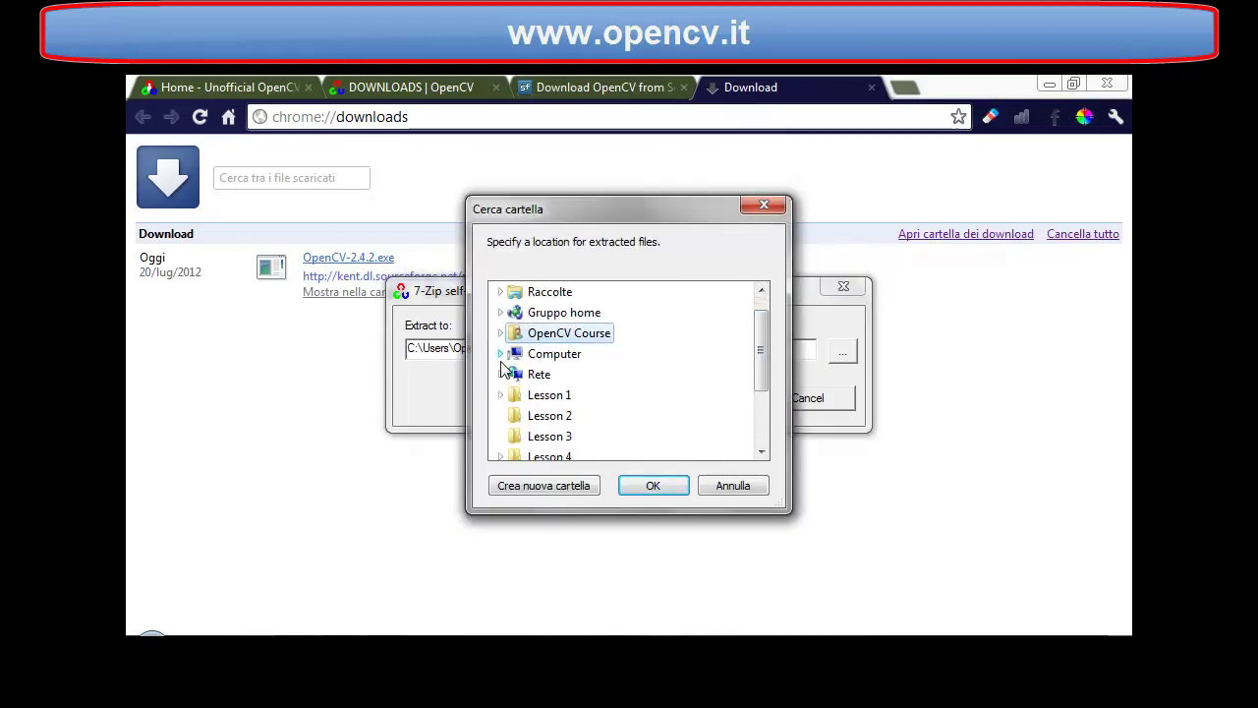
click(502, 353)
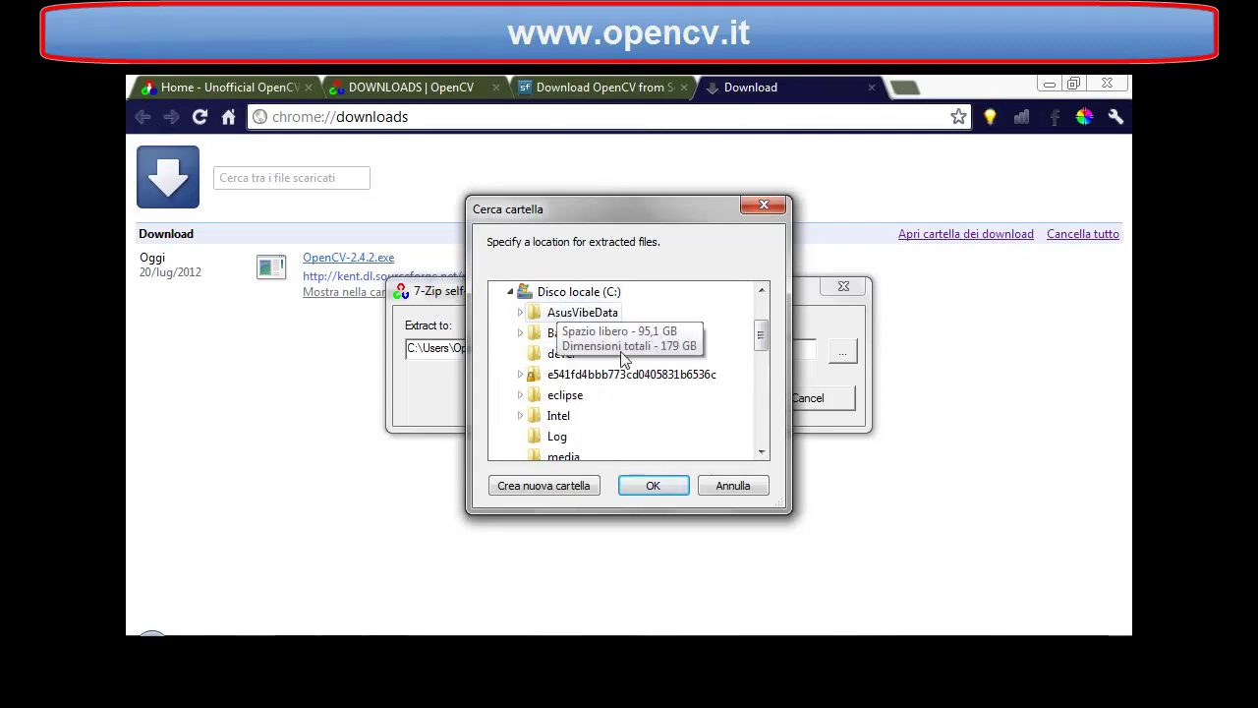
click(563, 356)
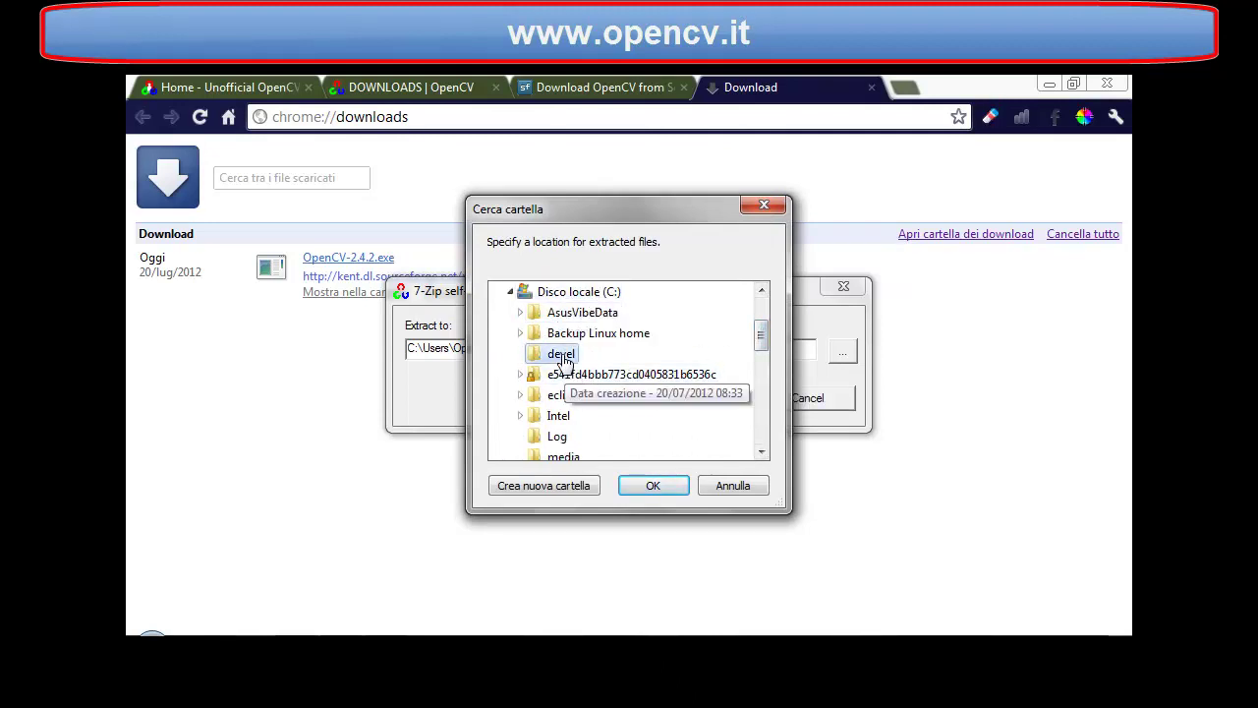
click(652, 489)
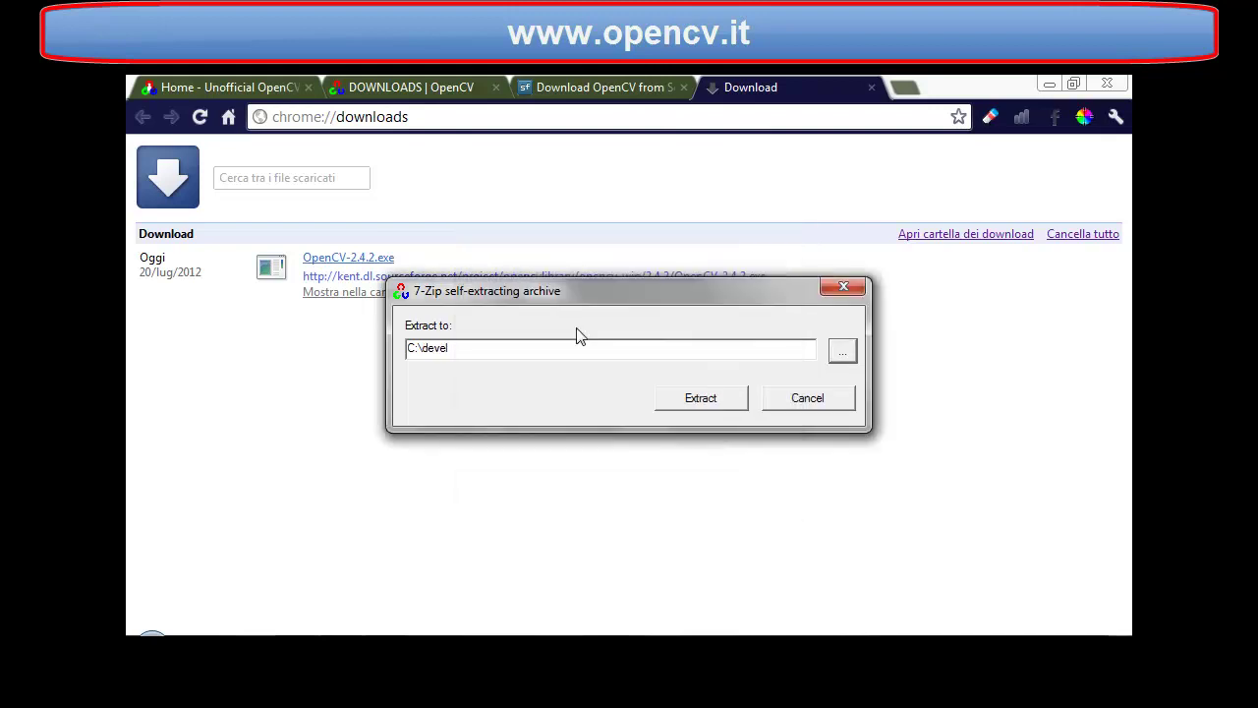
- Extend the extraction path to C:\devel\OpenCV-2.4.2 and extract the archive
click(546, 351)
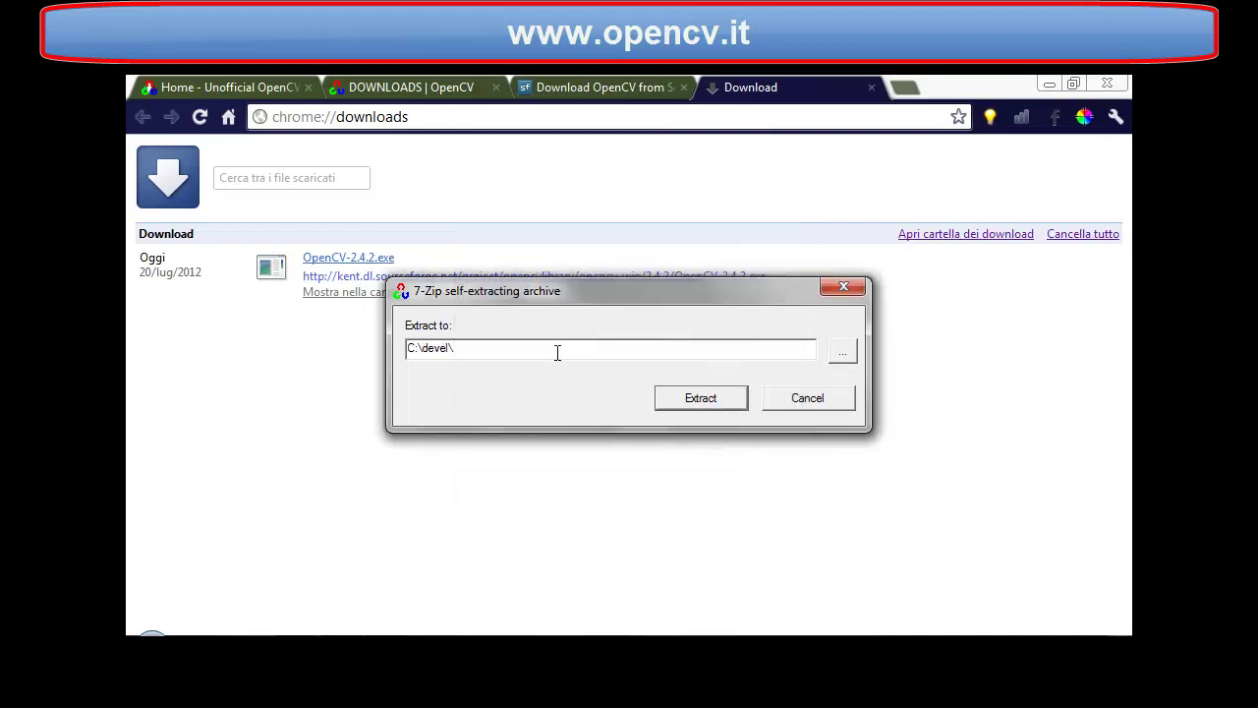
text(\OpenCV-2)
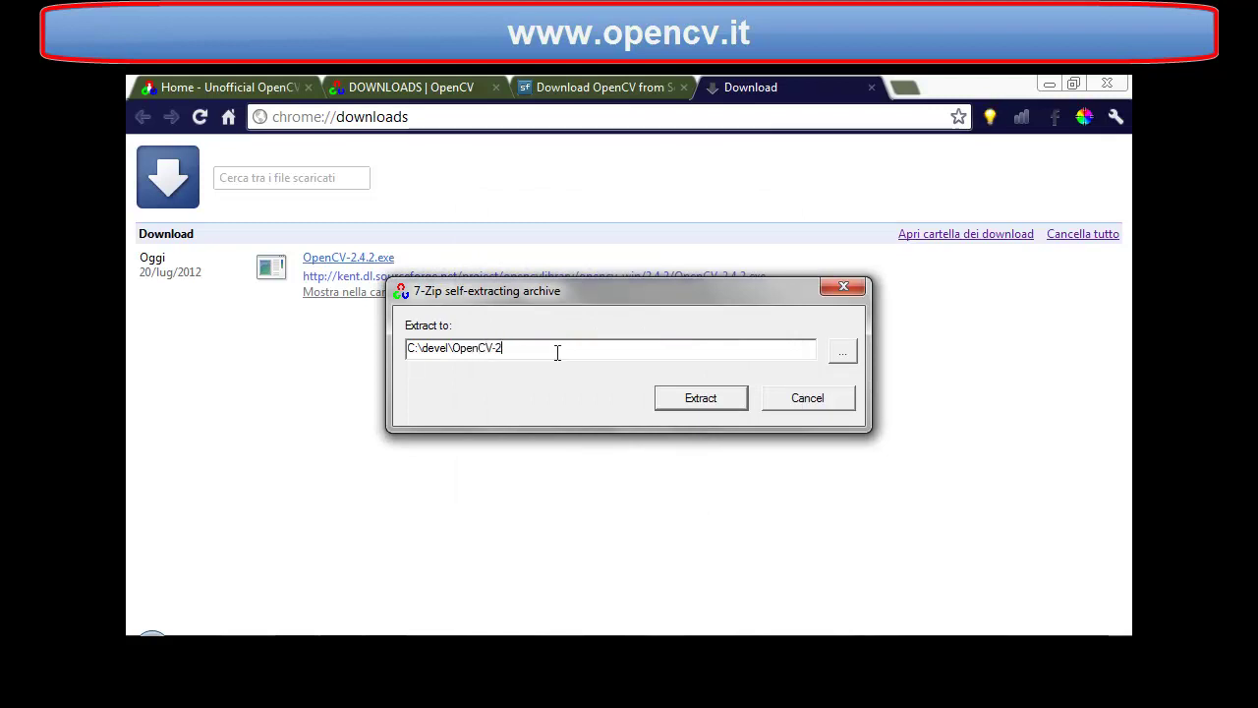
text(.4.2)
click(691, 404)
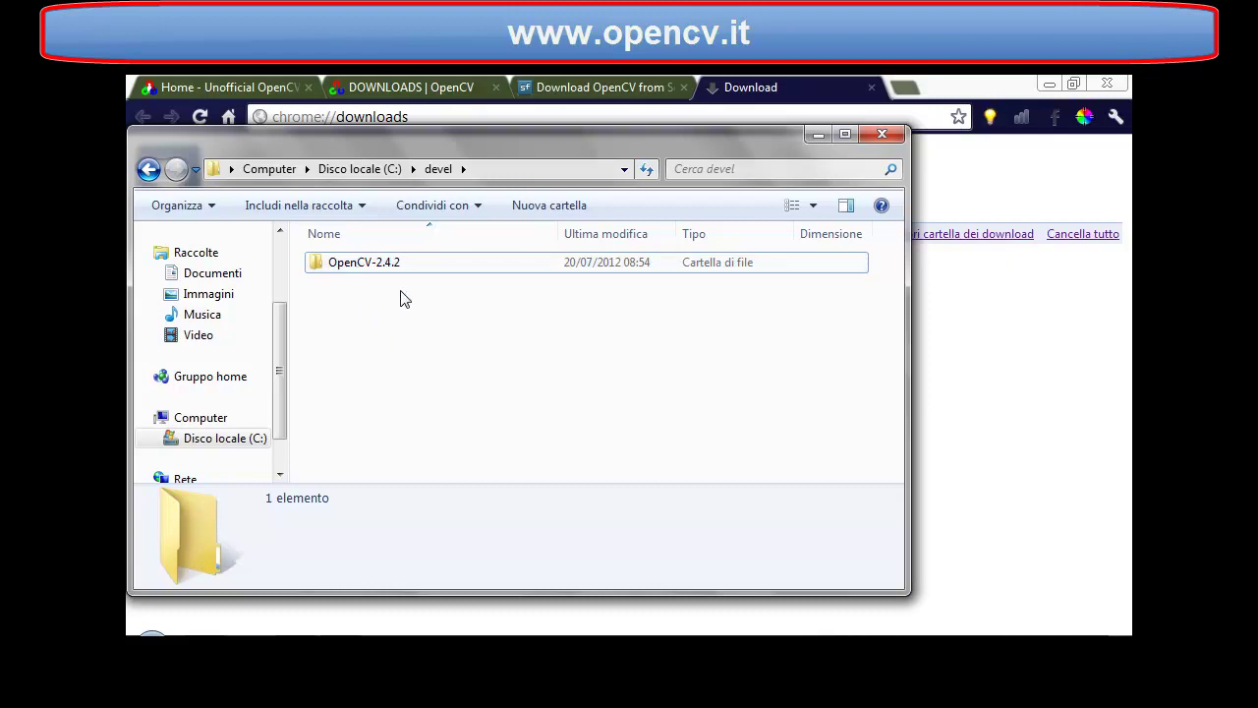
- In Windows Explorer, open the opencv folder inside C:\devel\OpenCV-2.4.2, then reposition the window and make it taller
click(354, 271)
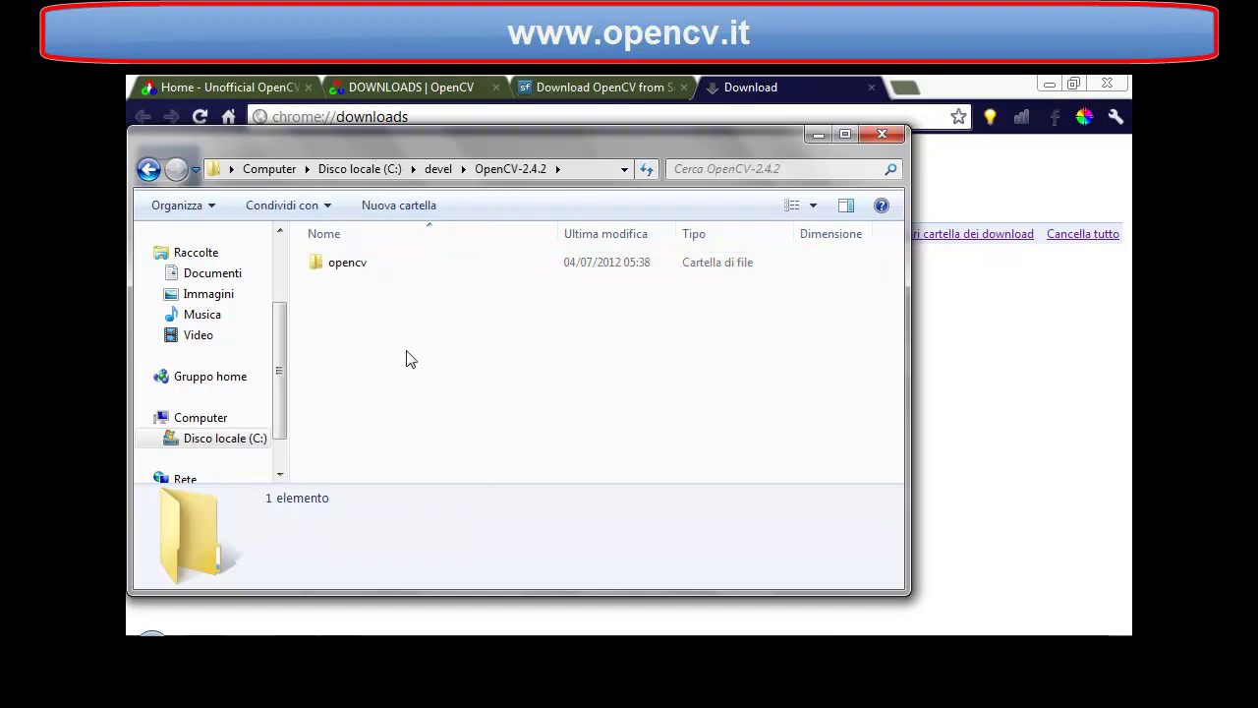
click(353, 272)
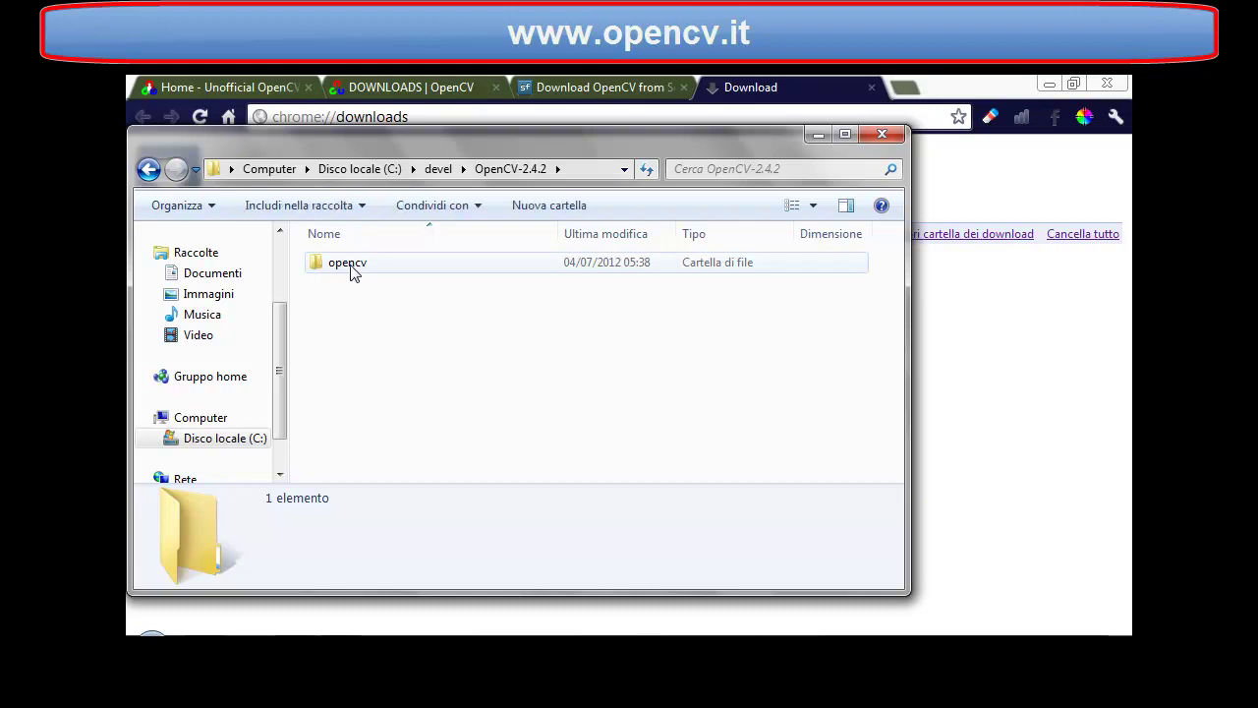
click(354, 272)
double_click(352, 272)
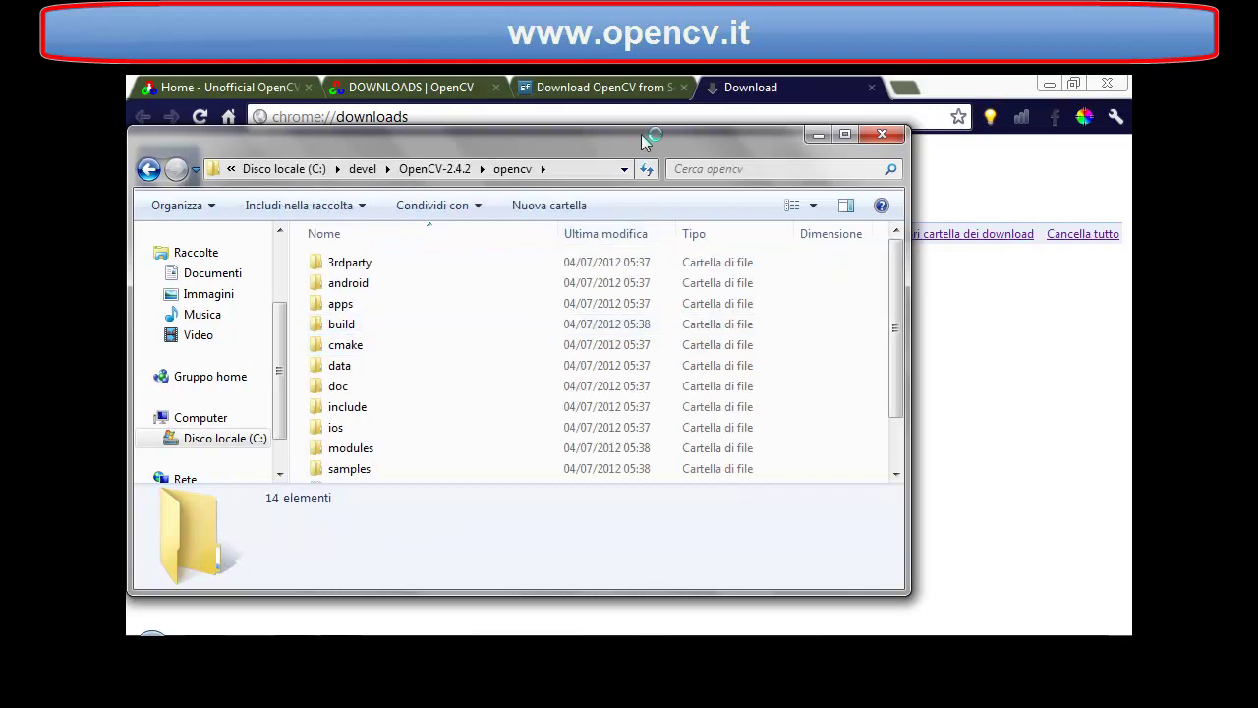
drag(645, 136, 708, 93)
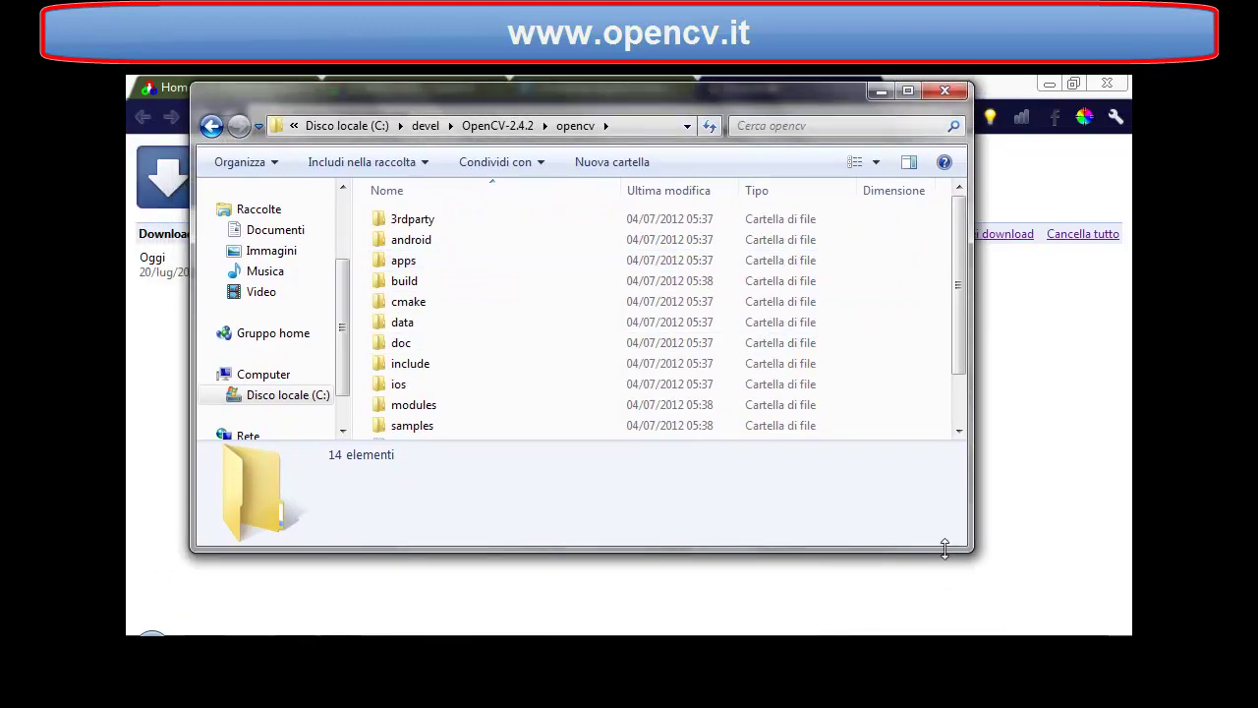
drag(944, 548, 947, 592)
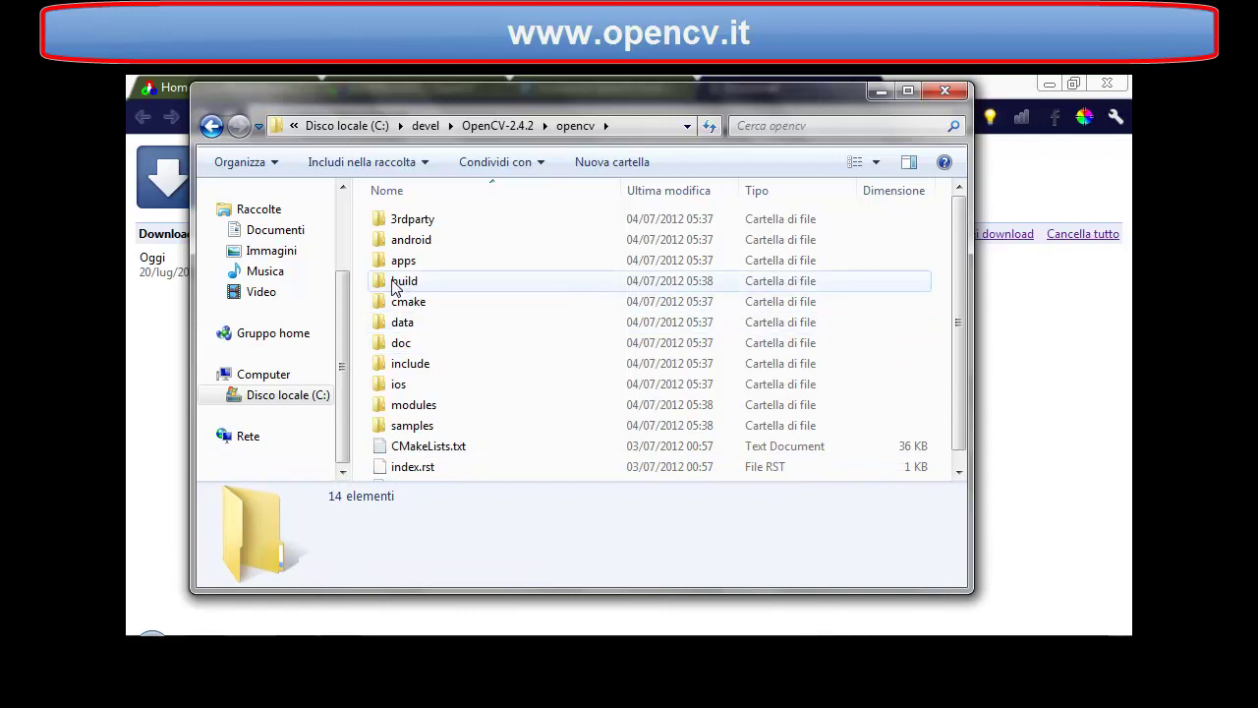
- Open the build folder, inspect the tbb subfolder inside common, and return to build
mouse_move(387, 285)
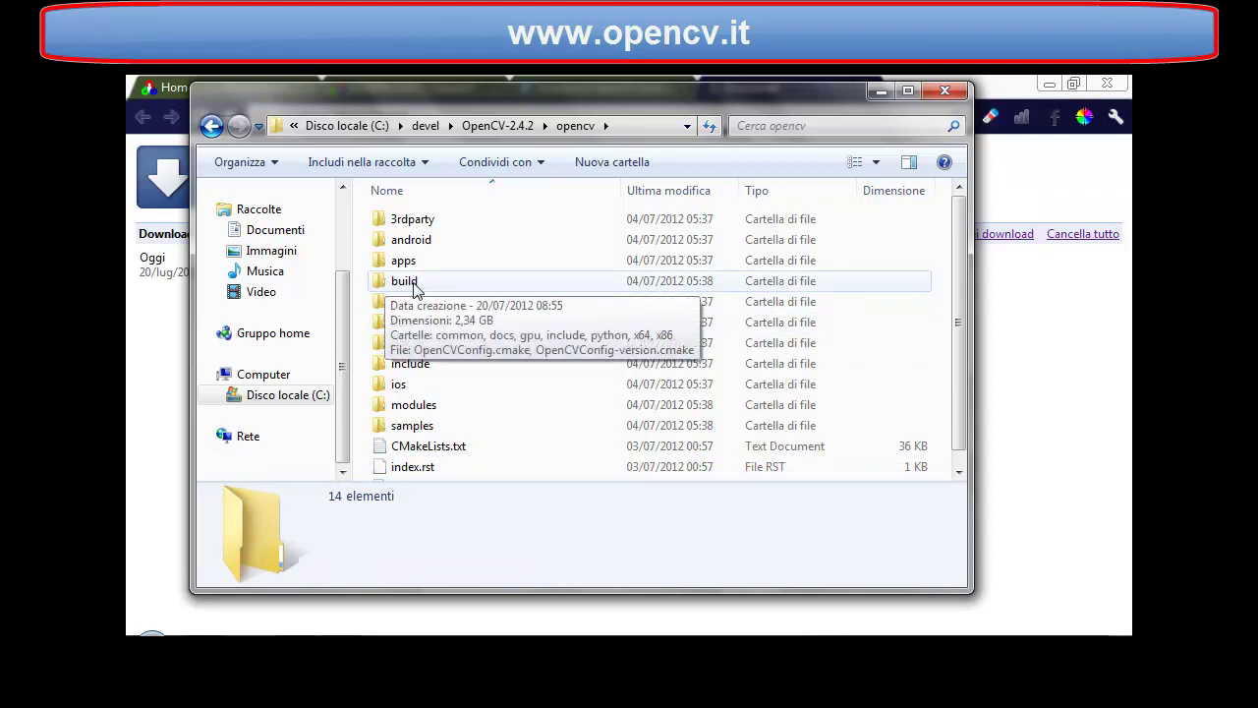
double_click(415, 285)
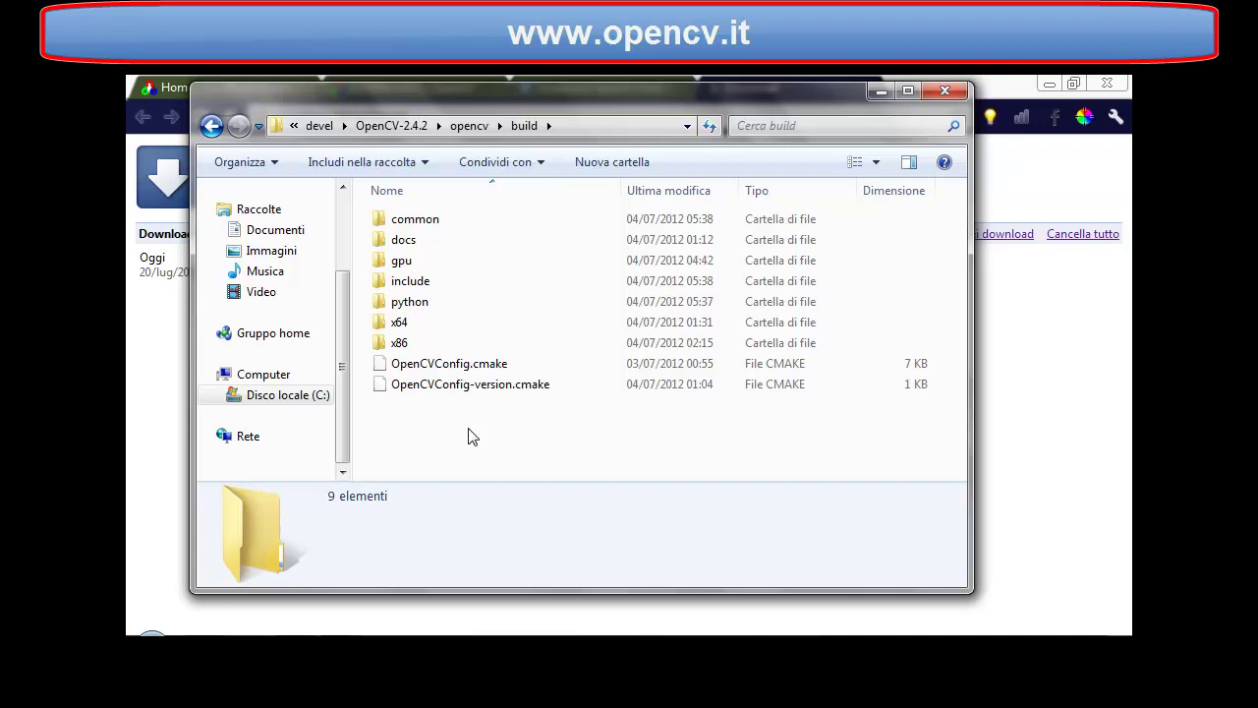
click(416, 220)
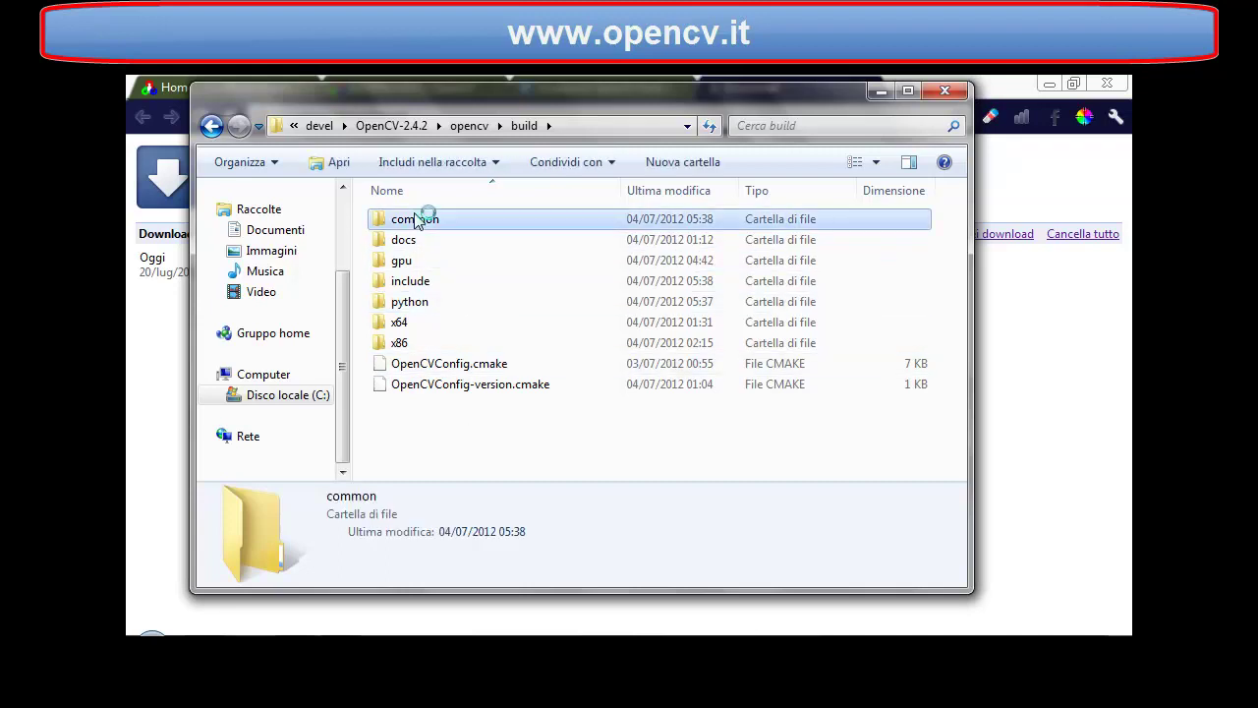
double_click(416, 220)
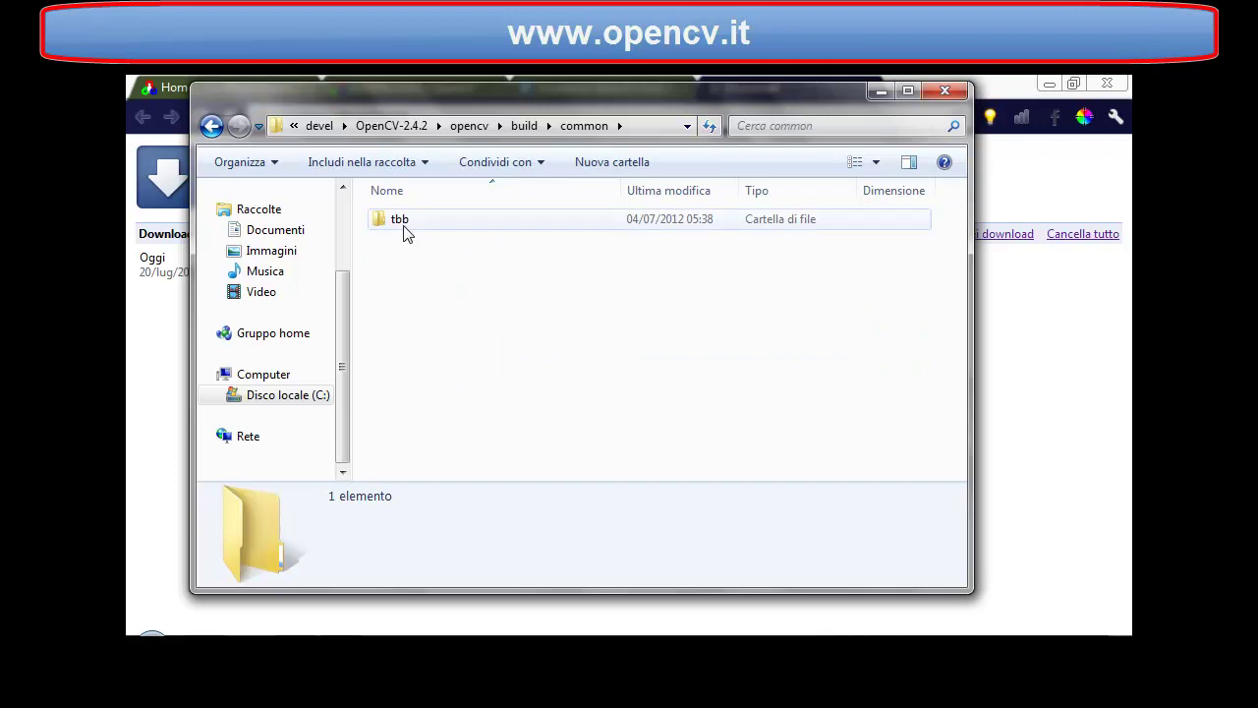
click(403, 230)
double_click(403, 230)
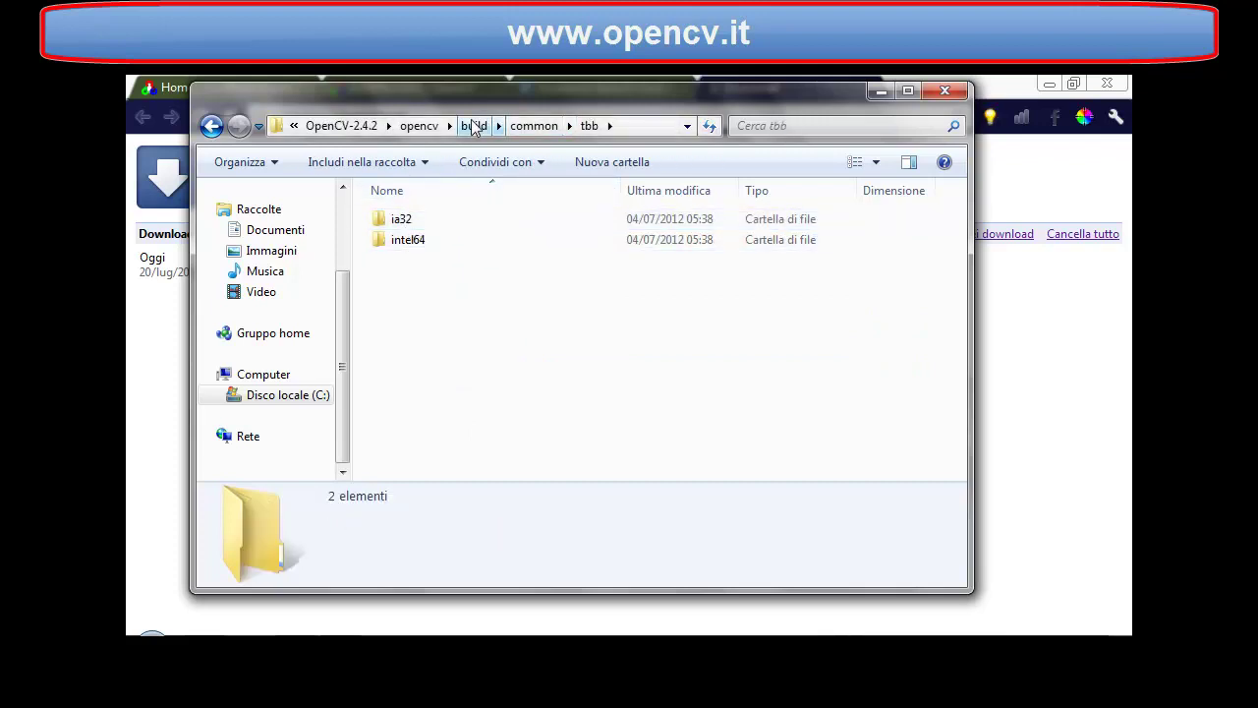
click(475, 128)
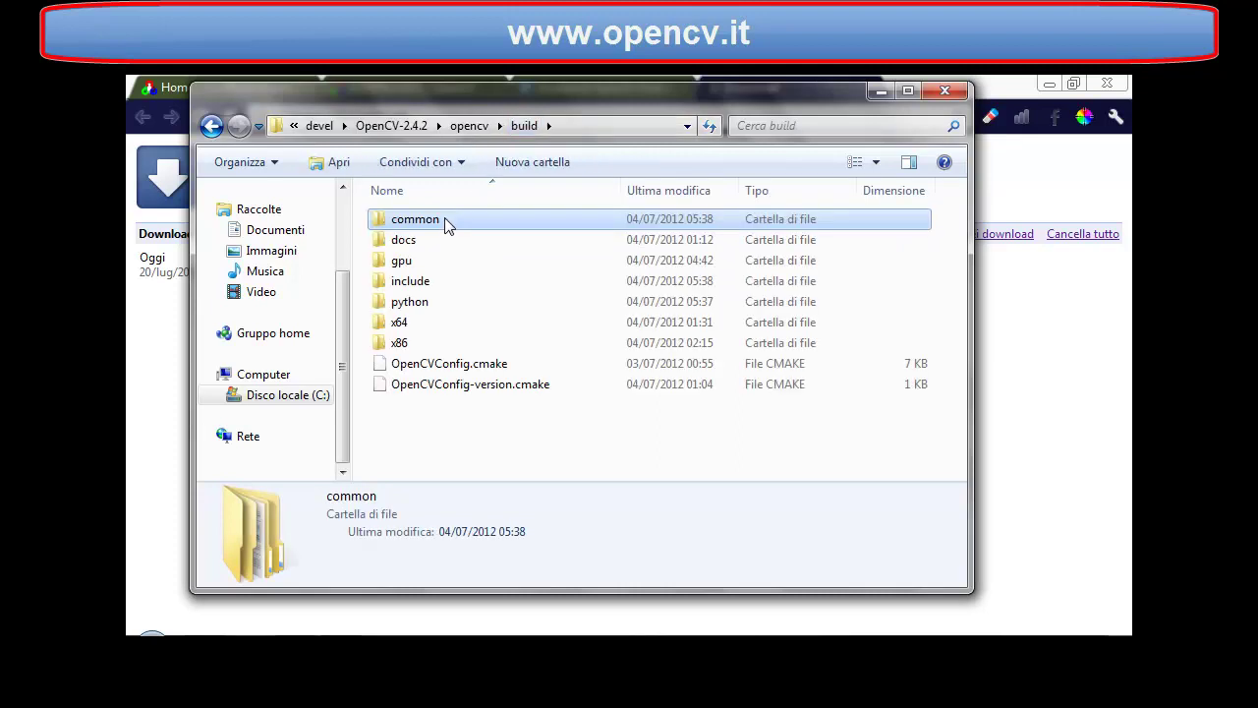
- Inspect the contents of the docs and gpu folders in build, returning to build after each
double_click(406, 244)
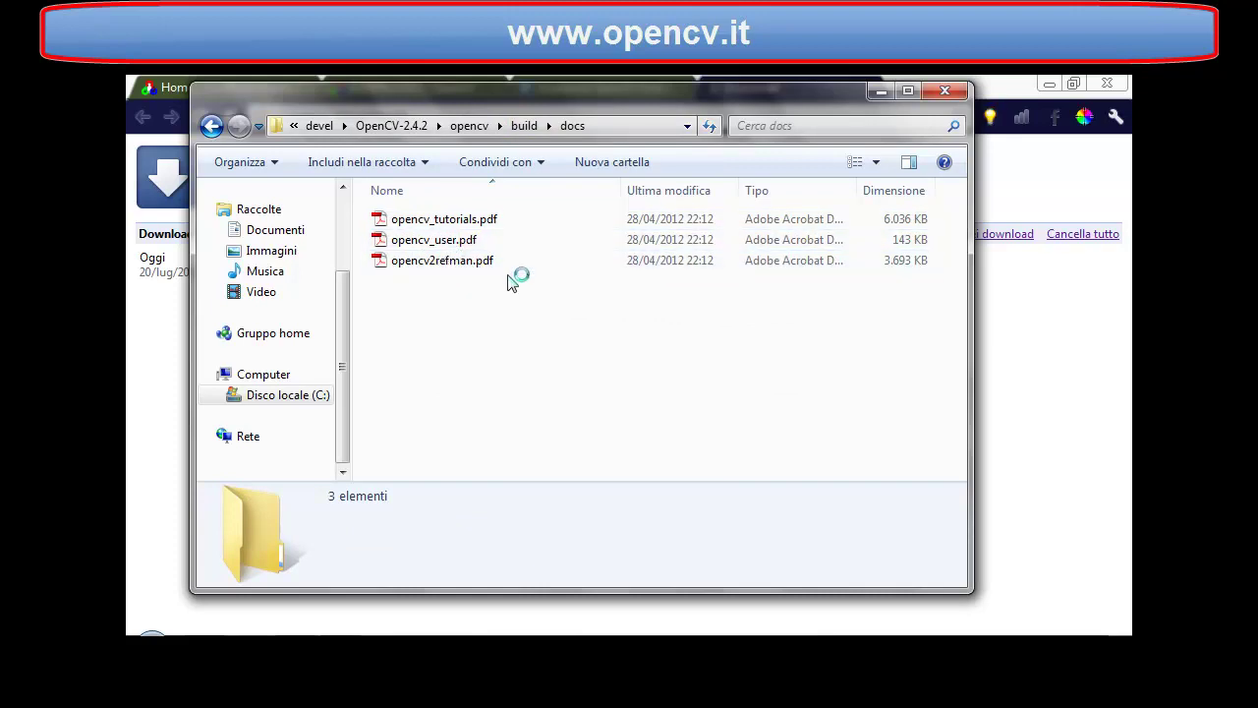
click(521, 128)
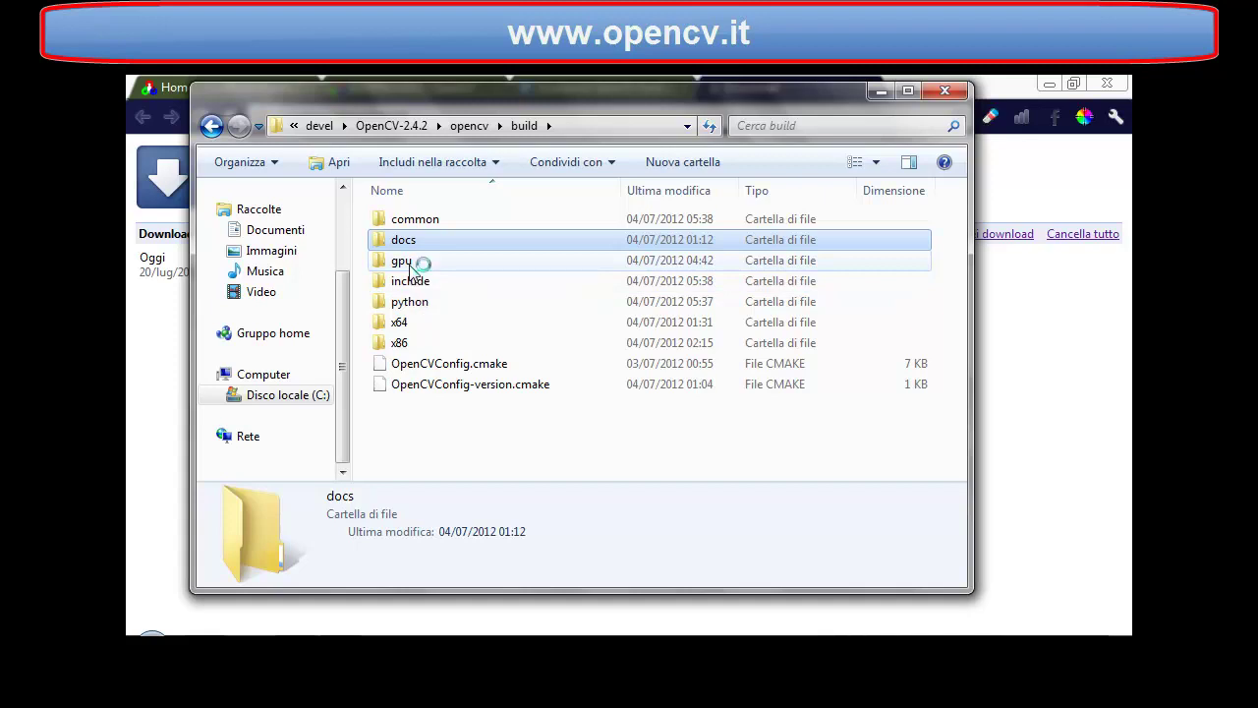
double_click(411, 268)
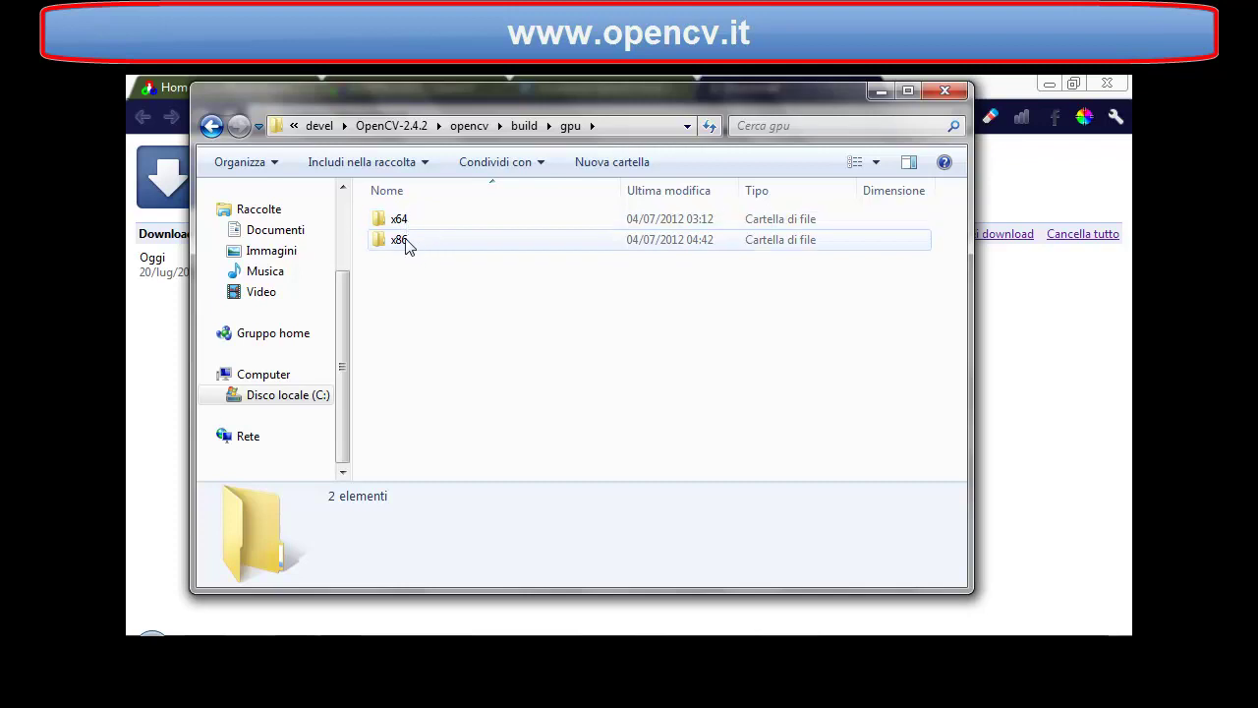
click(537, 129)
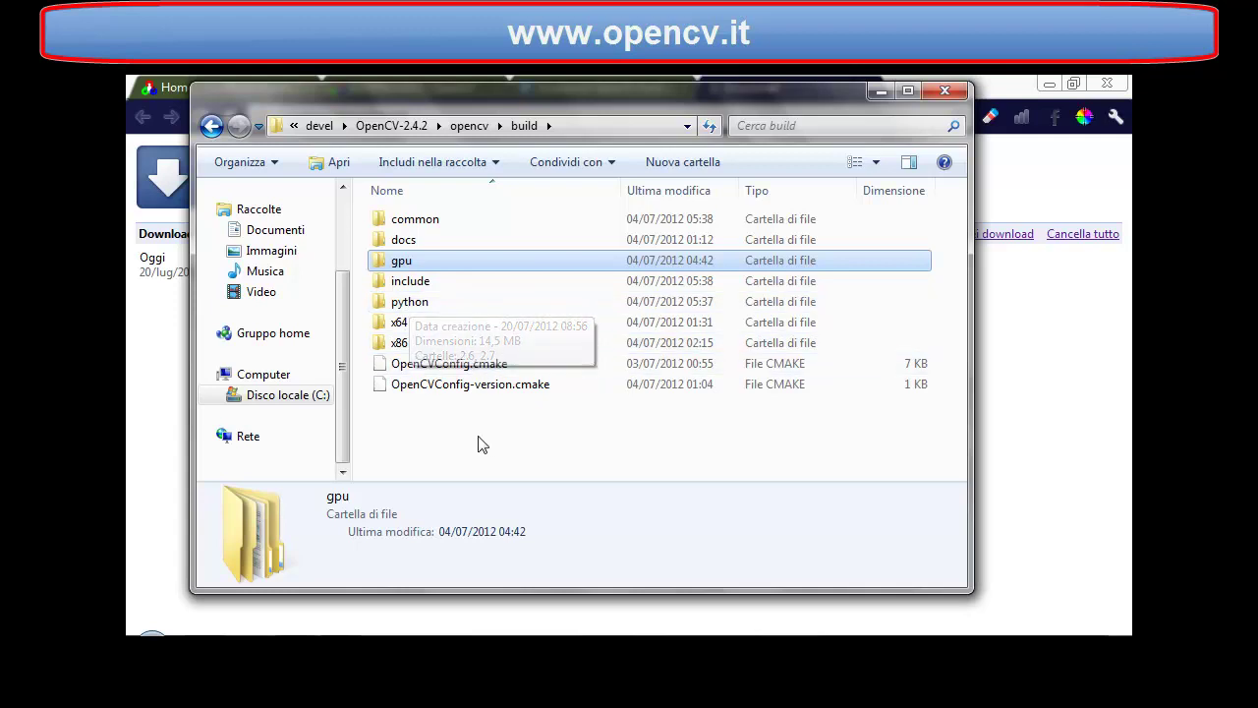
- Examine the header files in include\opencv2\core and go back up to the build folder
double_click(420, 283)
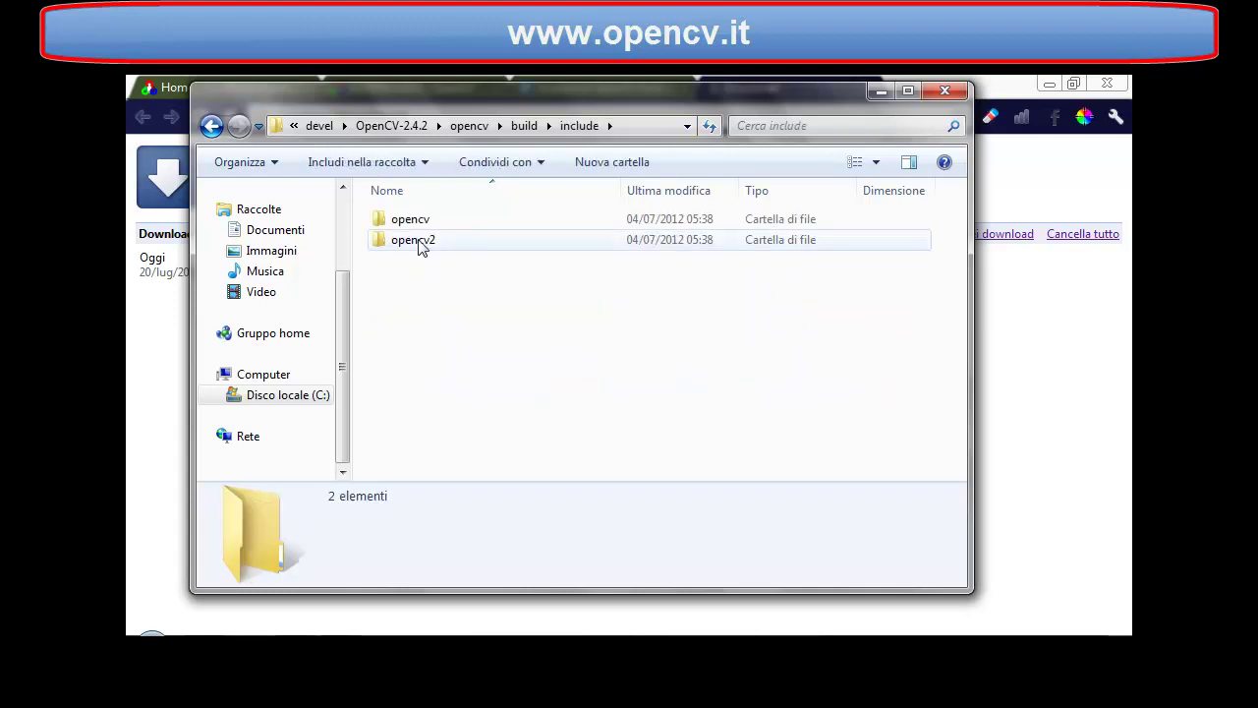
click(421, 245)
double_click(420, 245)
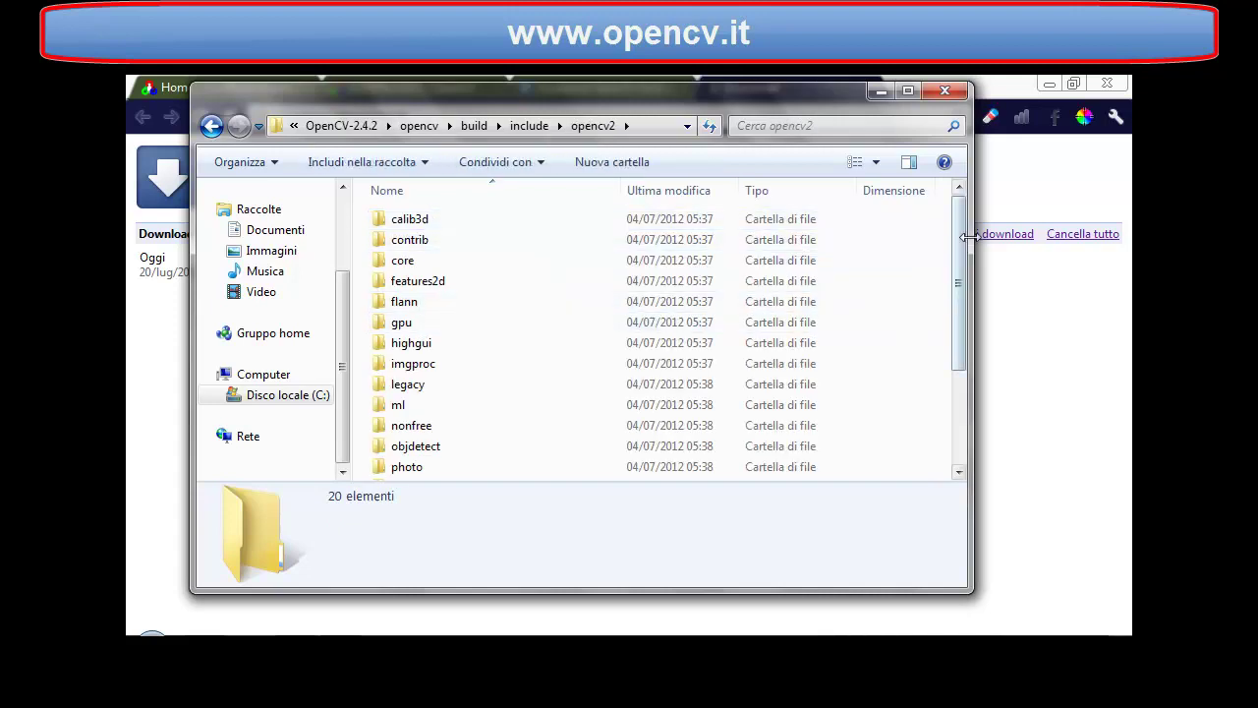
drag(960, 236, 963, 199)
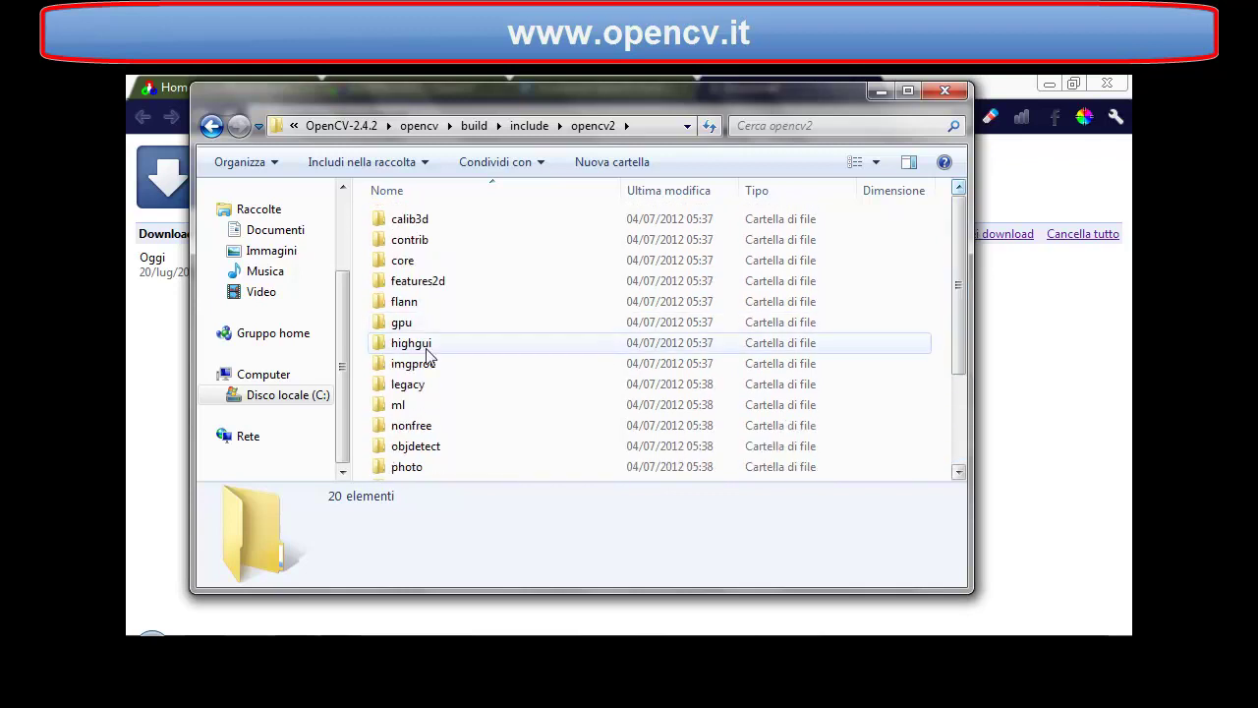
double_click(418, 261)
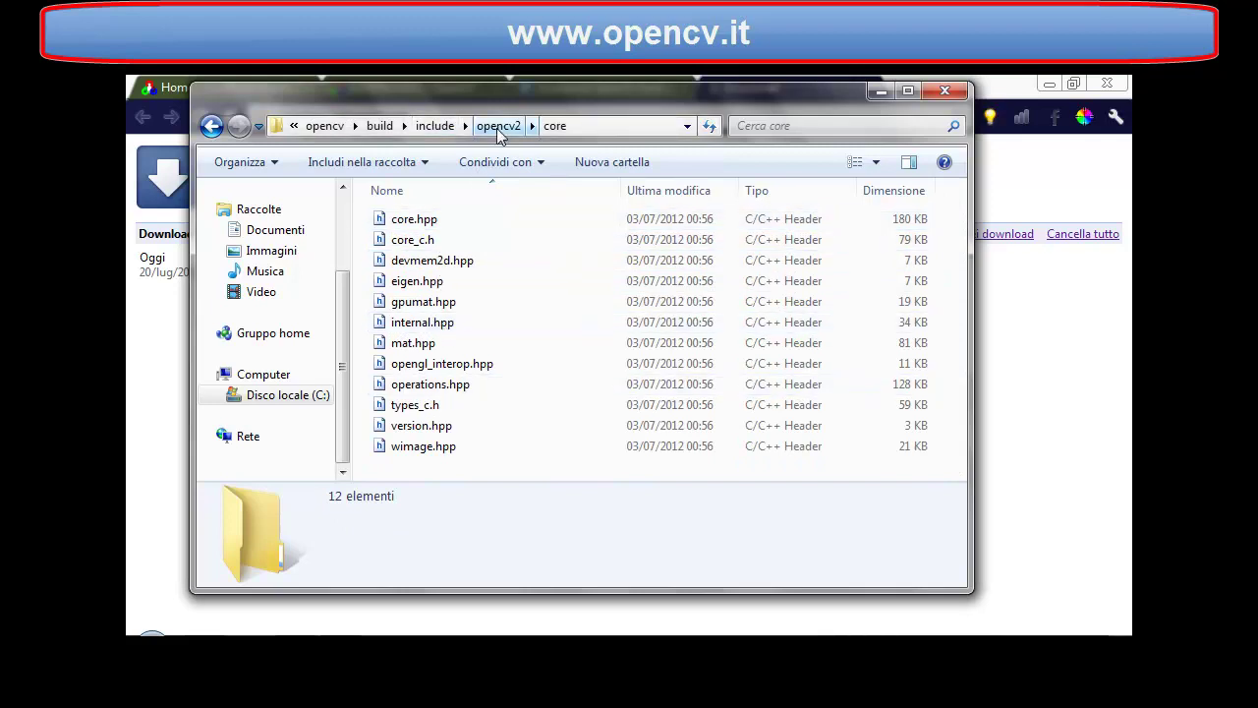
click(444, 127)
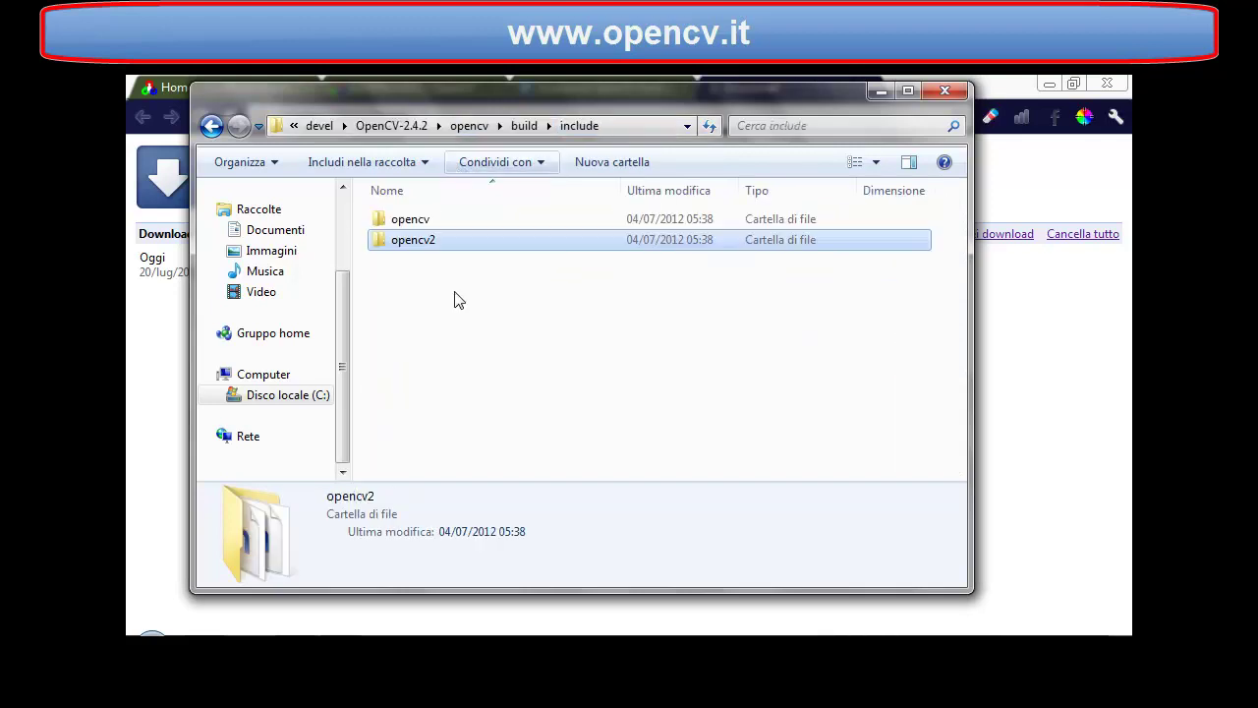
click(524, 126)
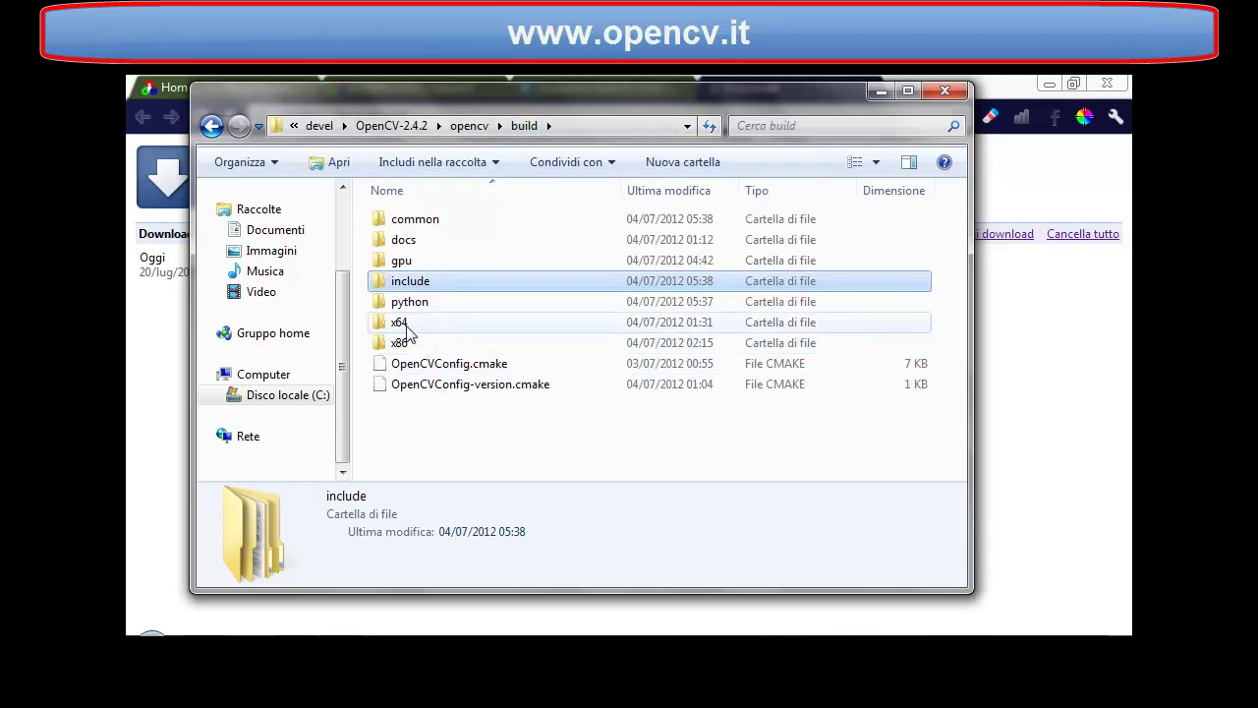
- Inspect the compiler subfolders in build\x64, then open the x86 folder in build
double_click(403, 326)
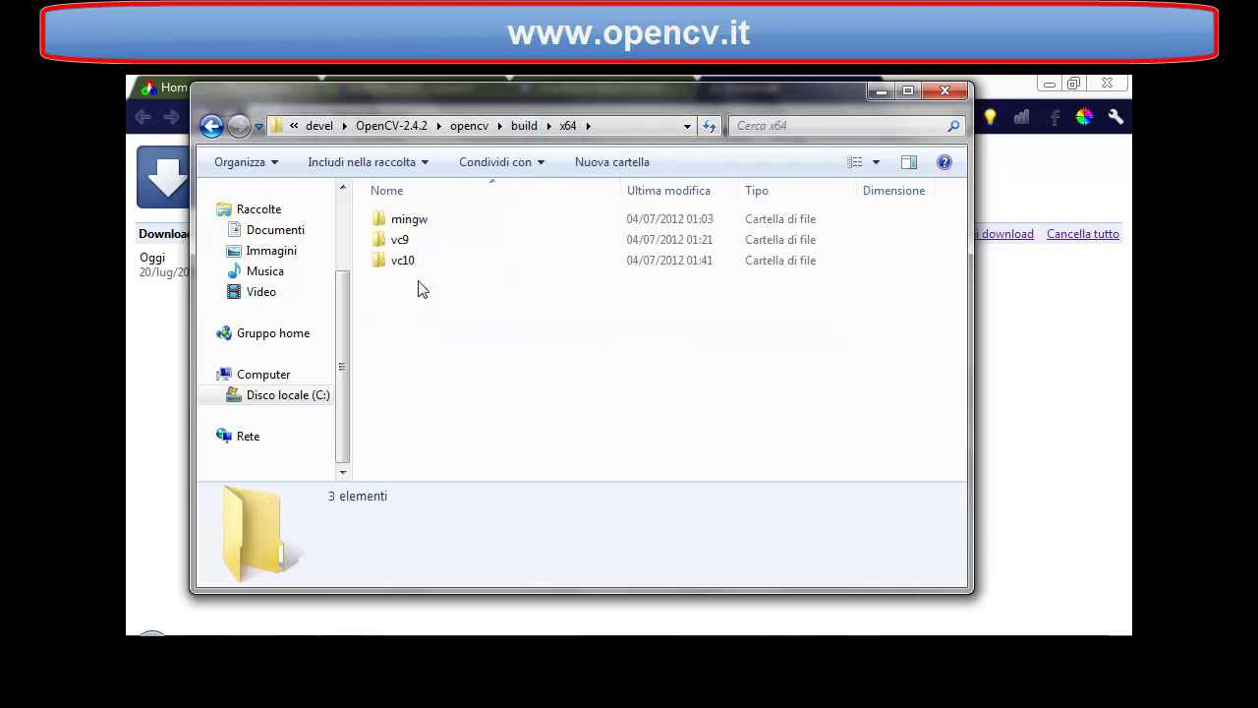
click(528, 128)
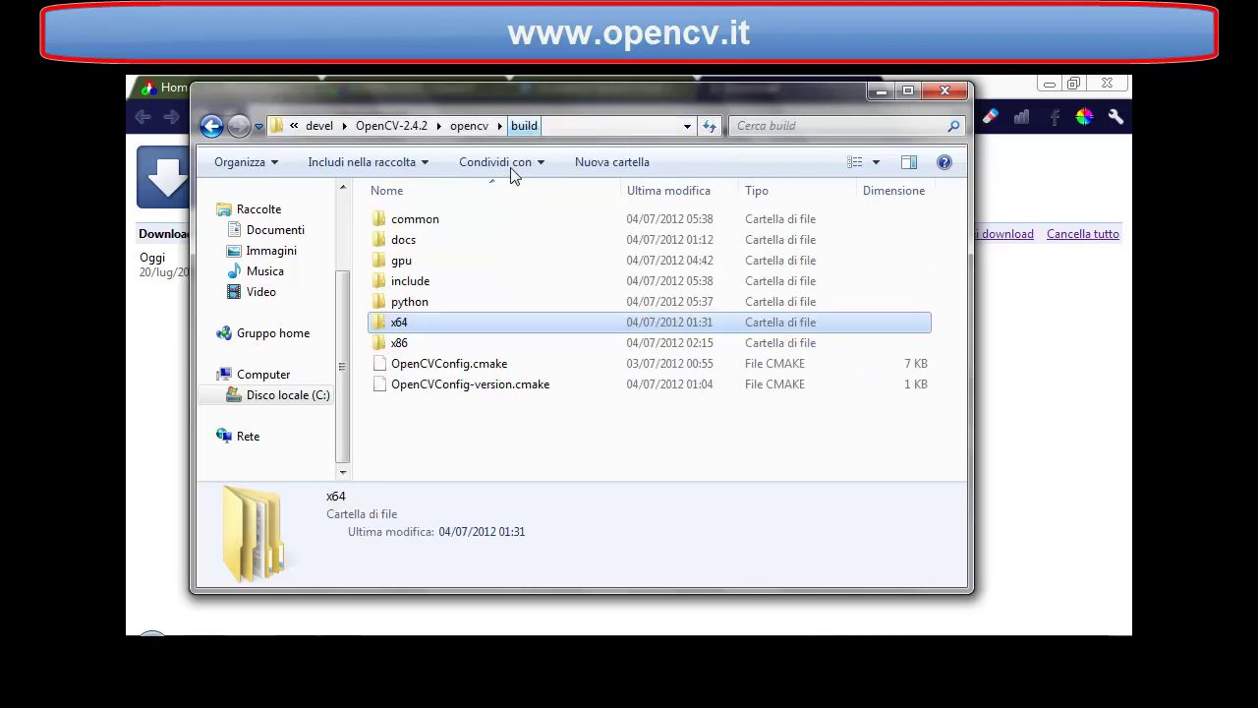
click(404, 344)
double_click(403, 344)
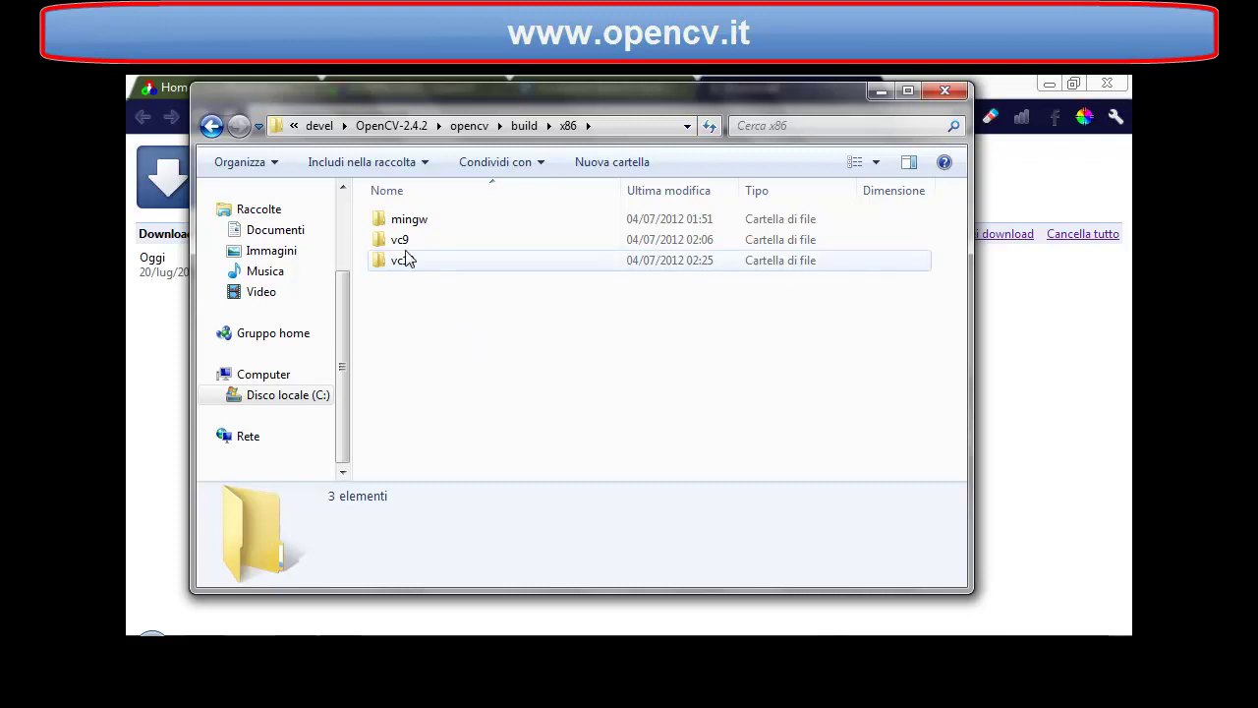
- Go through the mingw, vc9 and vc10 compiler folders in build\x86 and open vc10
click(418, 220)
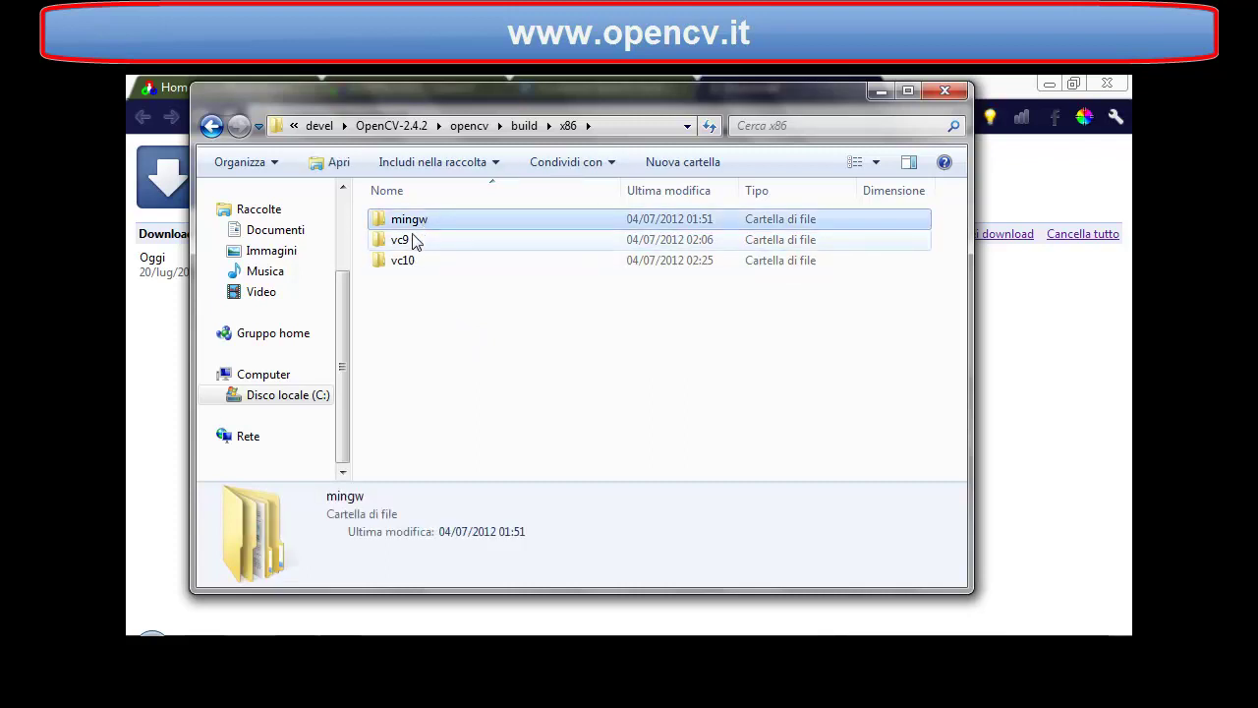
click(410, 246)
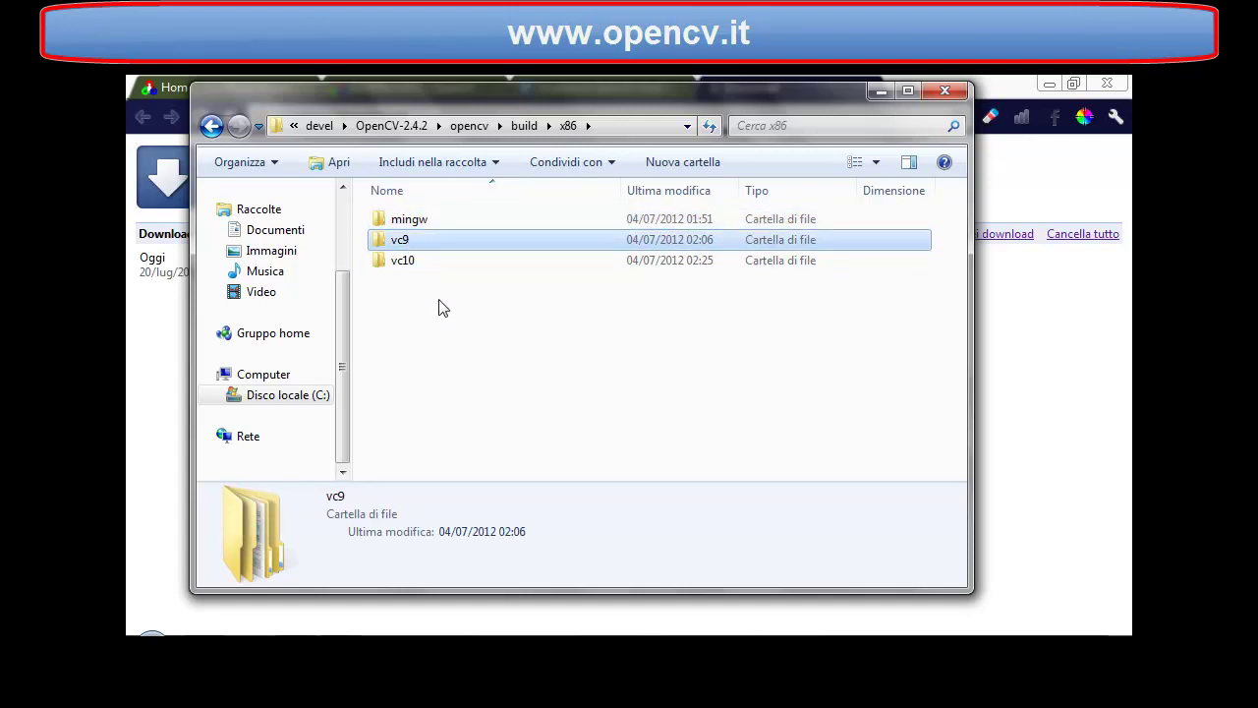
click(411, 264)
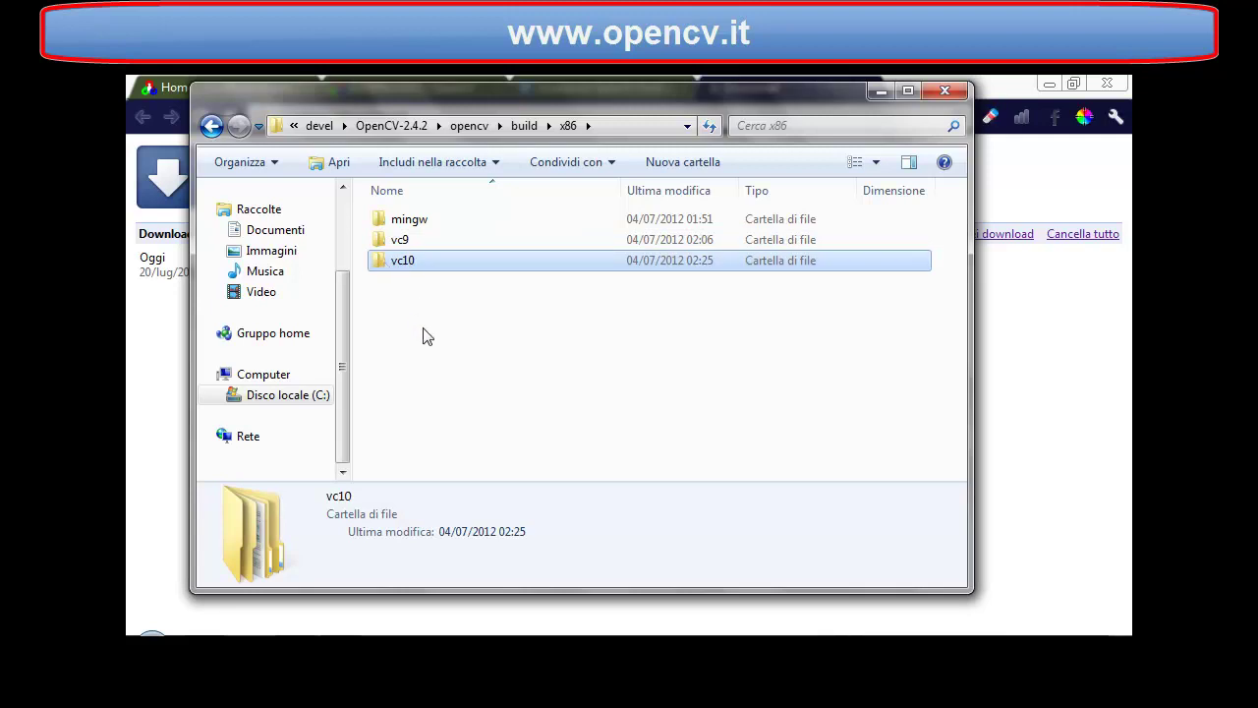
double_click(385, 273)
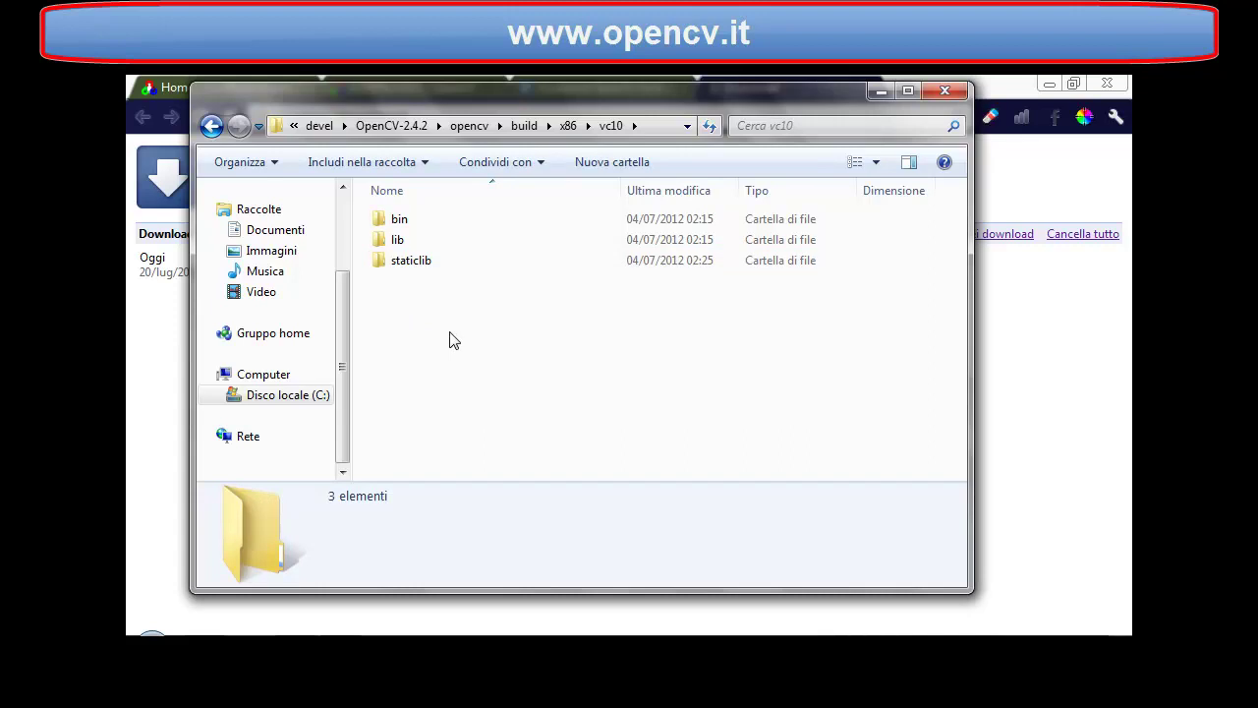
- Inspect the contents of the bin, lib and staticlib folders in vc10, returning to vc10 after each
double_click(384, 223)
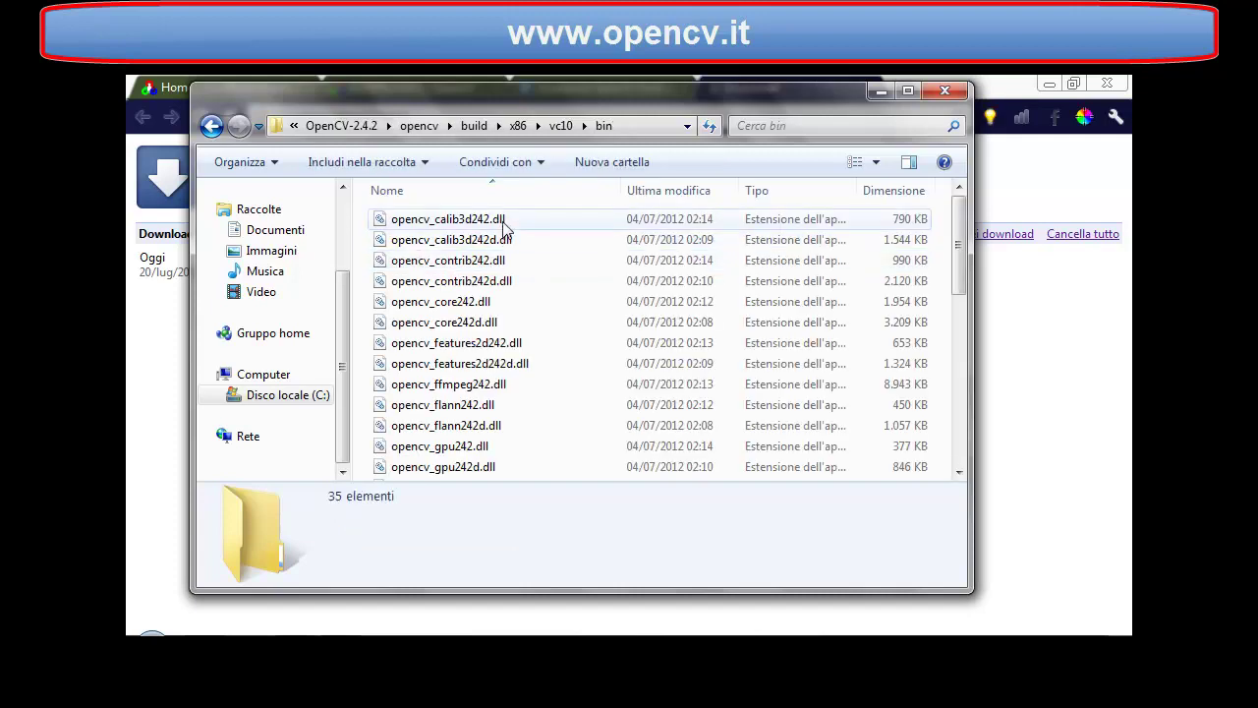
click(561, 128)
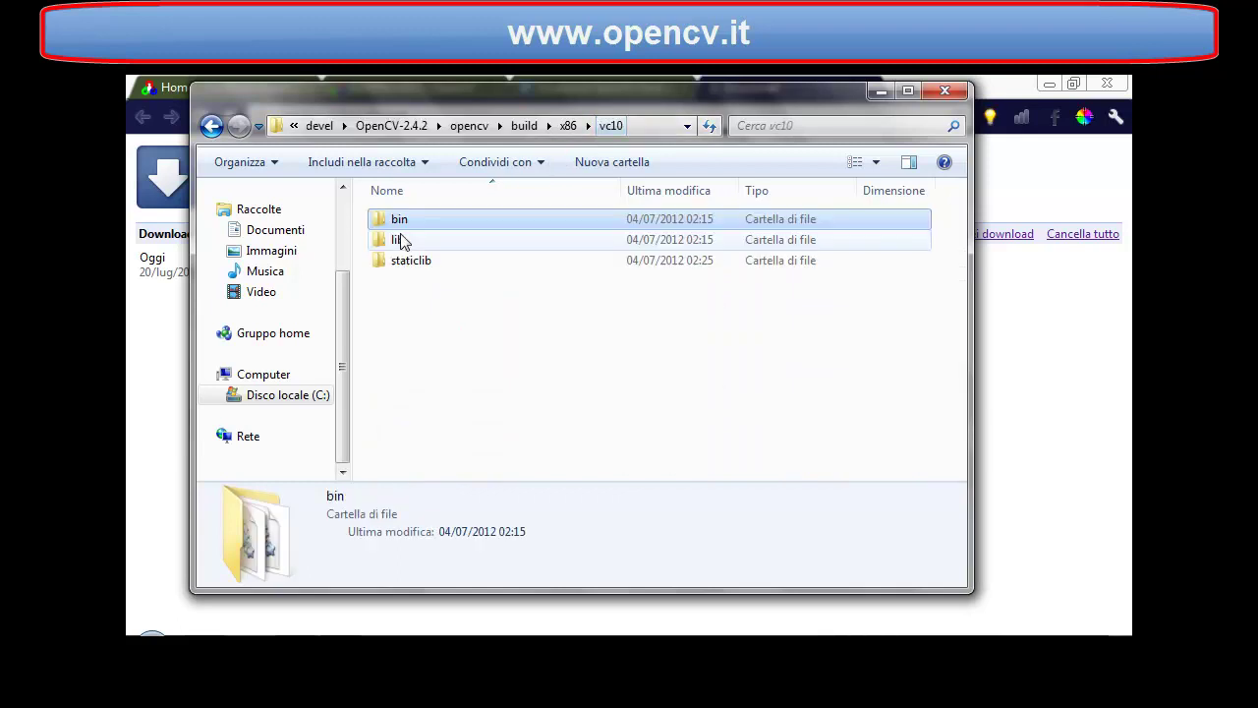
click(403, 242)
double_click(404, 242)
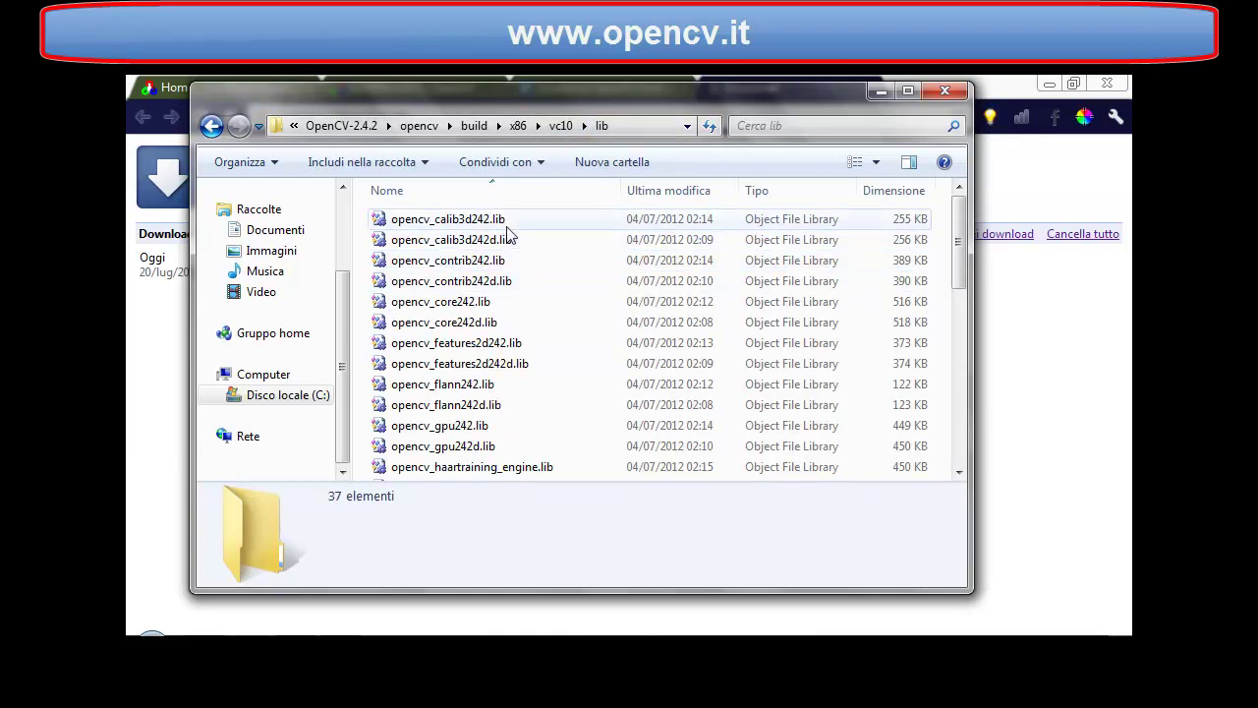
click(562, 128)
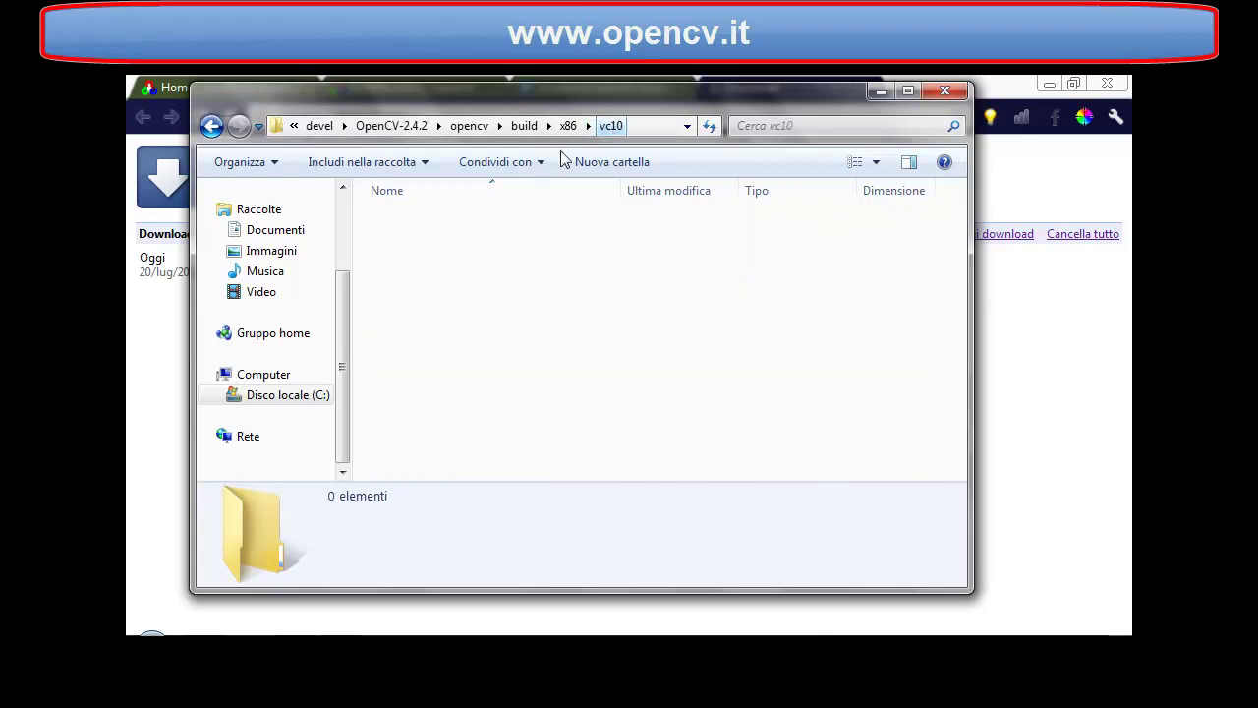
click(423, 266)
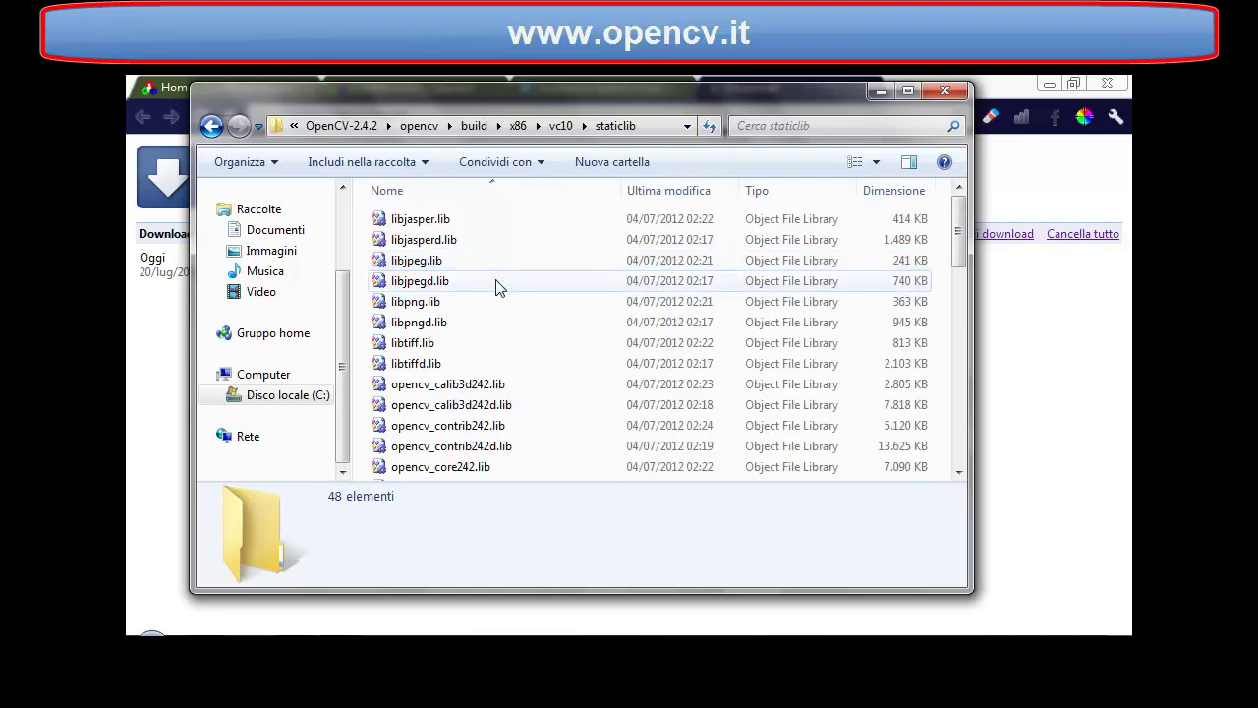
click(565, 130)
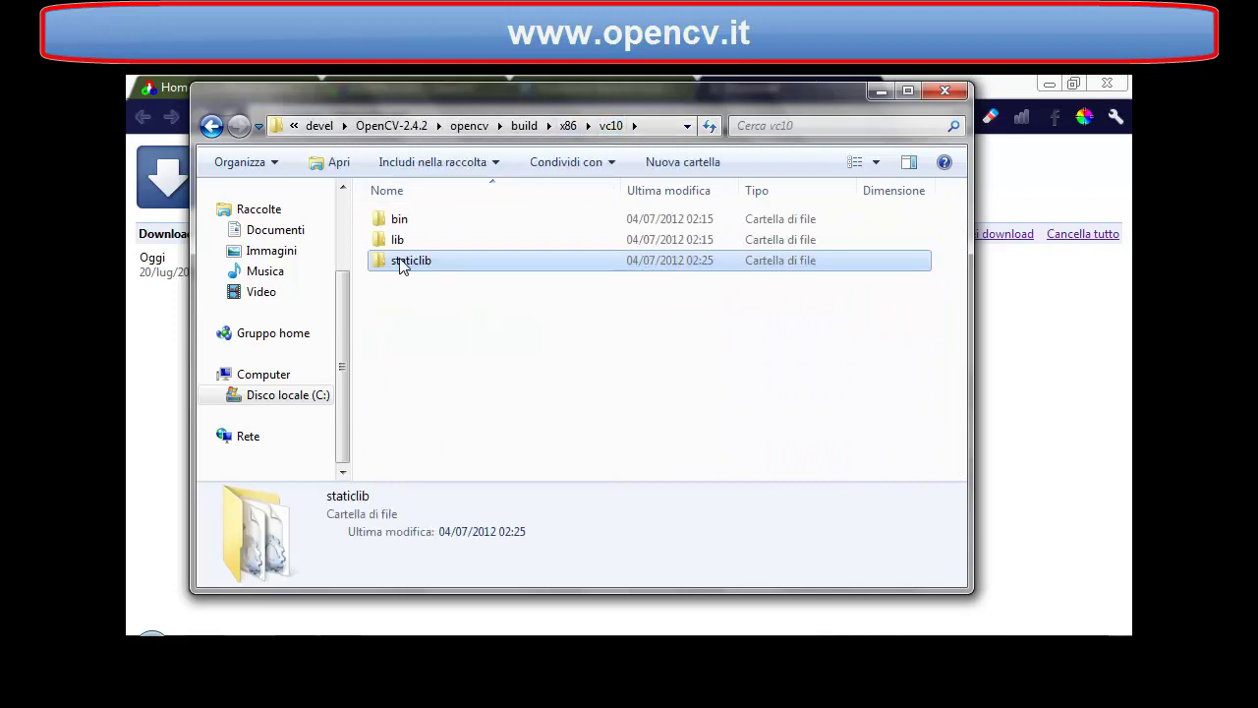
- Open the bin folder inside vc10 and copy its full path, C:\devel\OpenCV-2.4.2\opencv\build\x86\vc10\bin
click(404, 224)
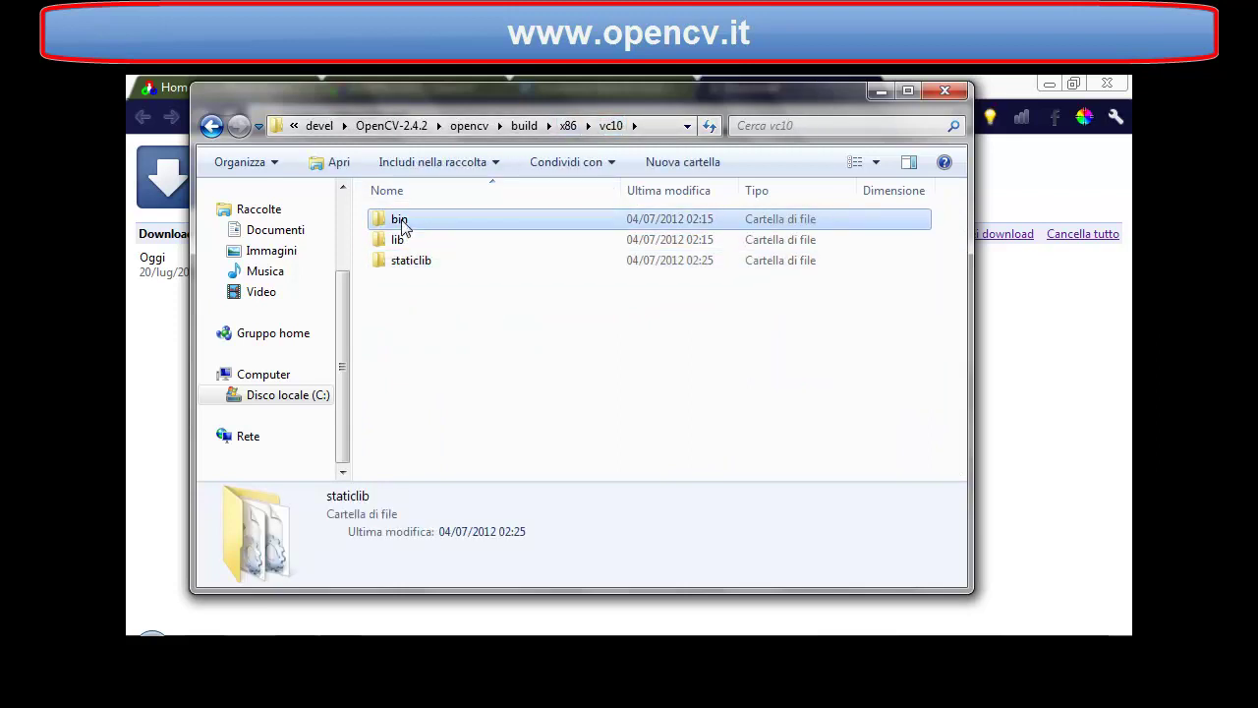
double_click(404, 224)
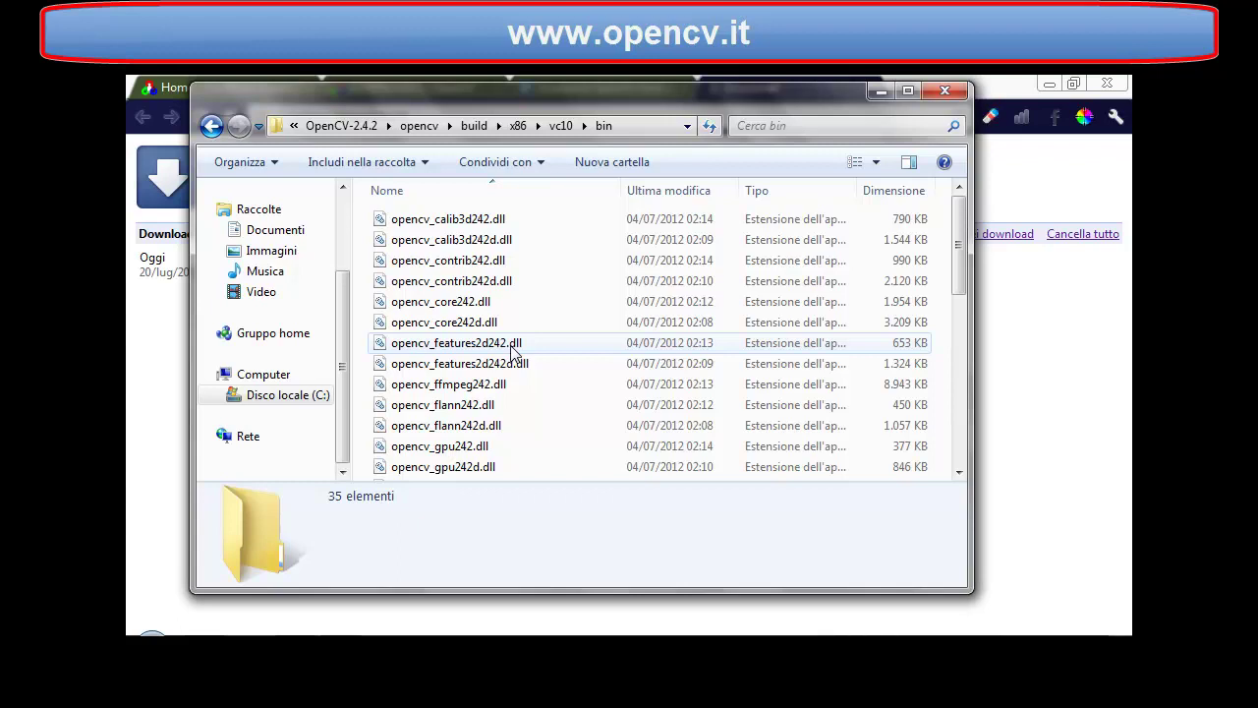
click(629, 123)
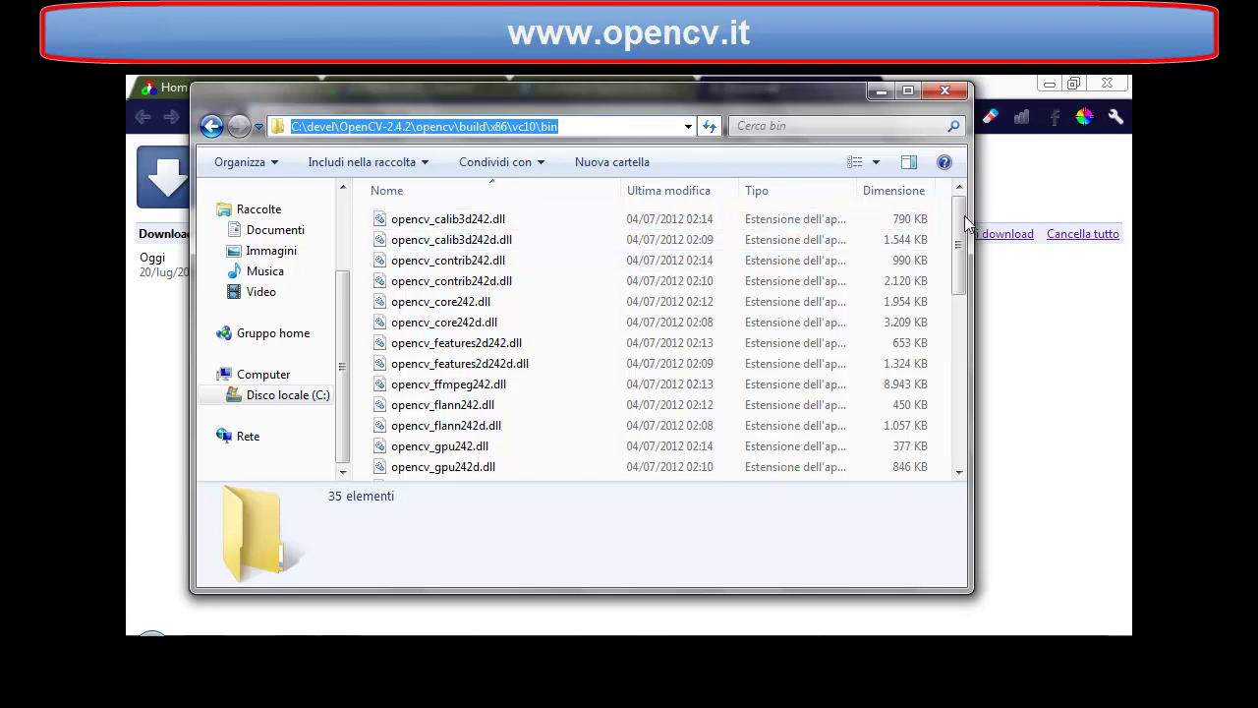
mouse_move(967, 224)
mouse_down()
mouse_move(956, 363)
mouse_move(958, 214)
mouse_up()
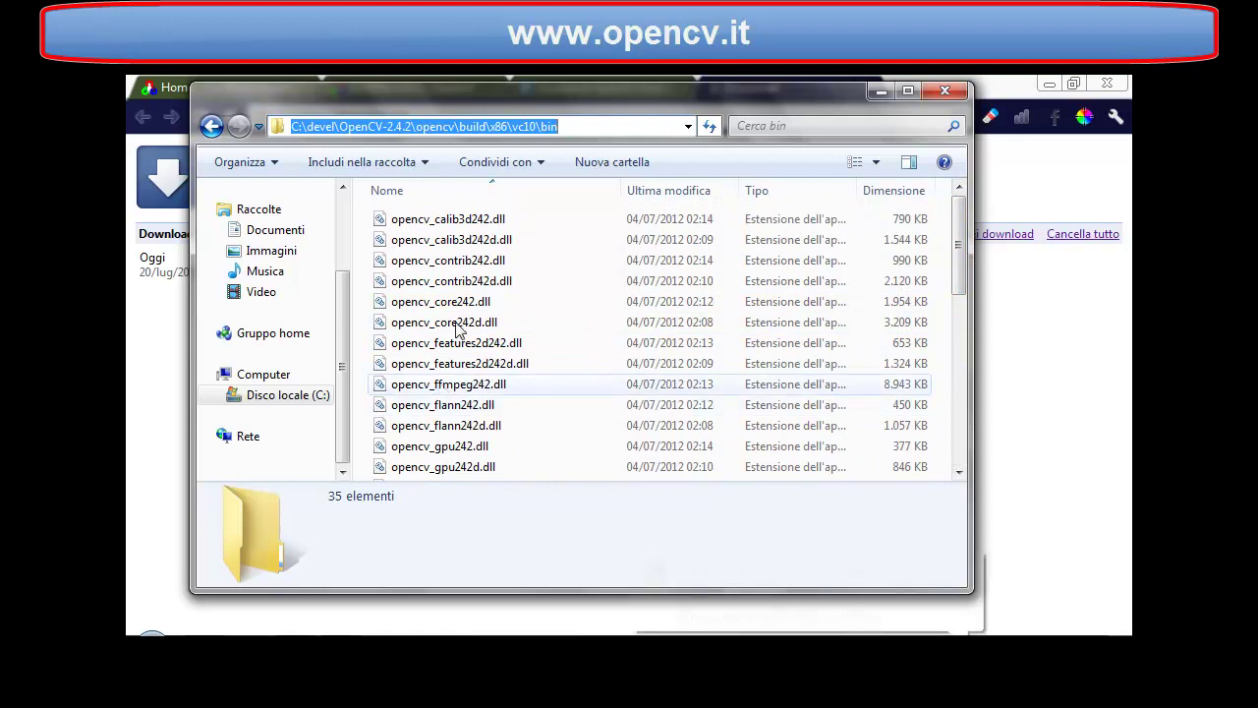
right_click(548, 131)
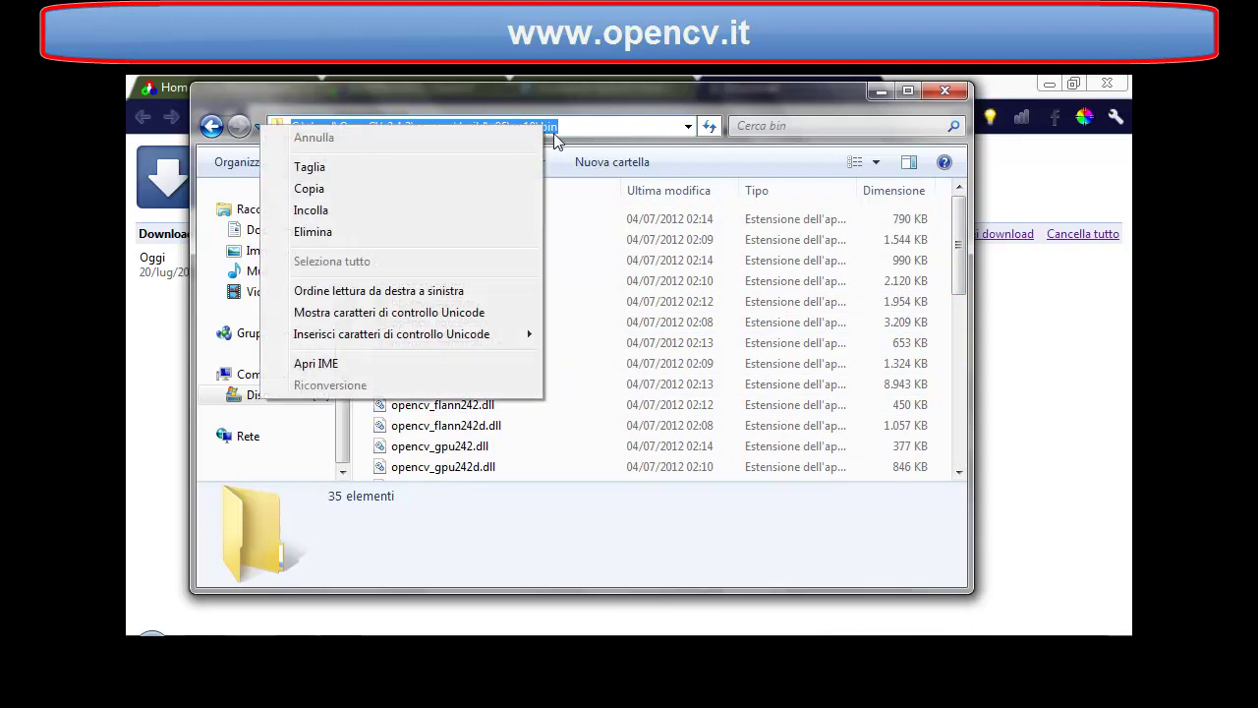
click(372, 191)
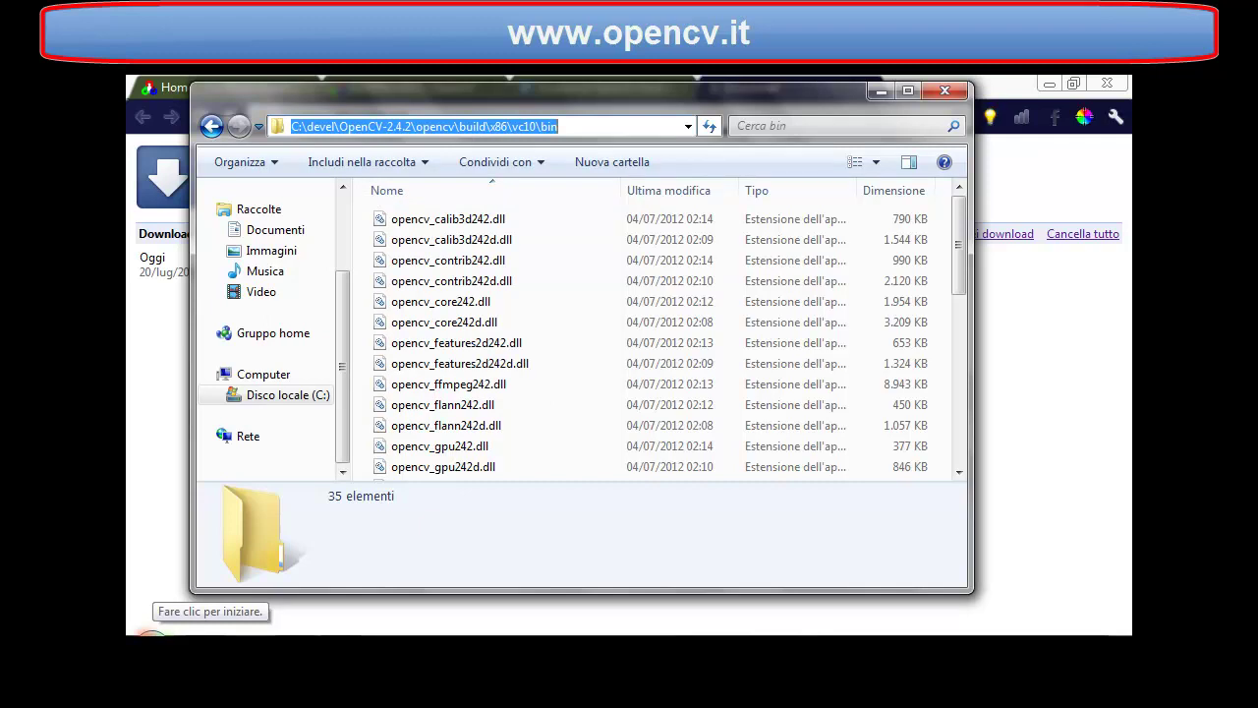
- Open the environment variables from the computer's advanced system properties and move their dialog clear of the window behind
click(149, 633)
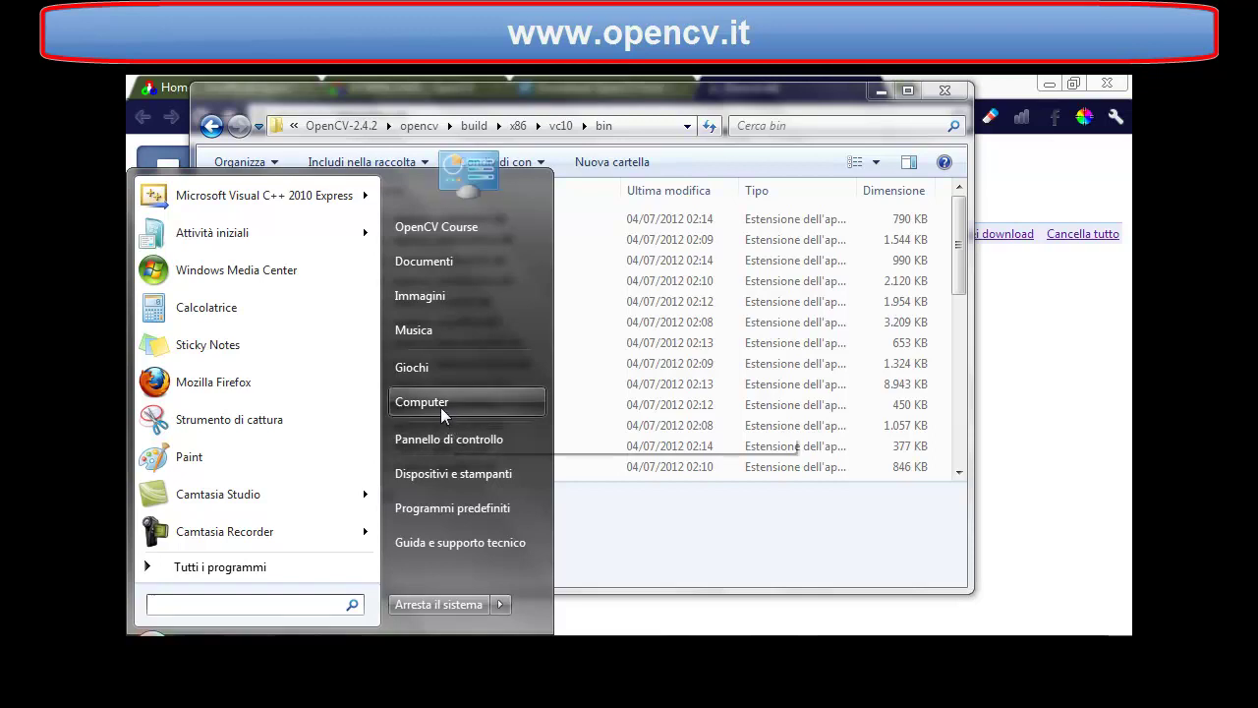
click(440, 407)
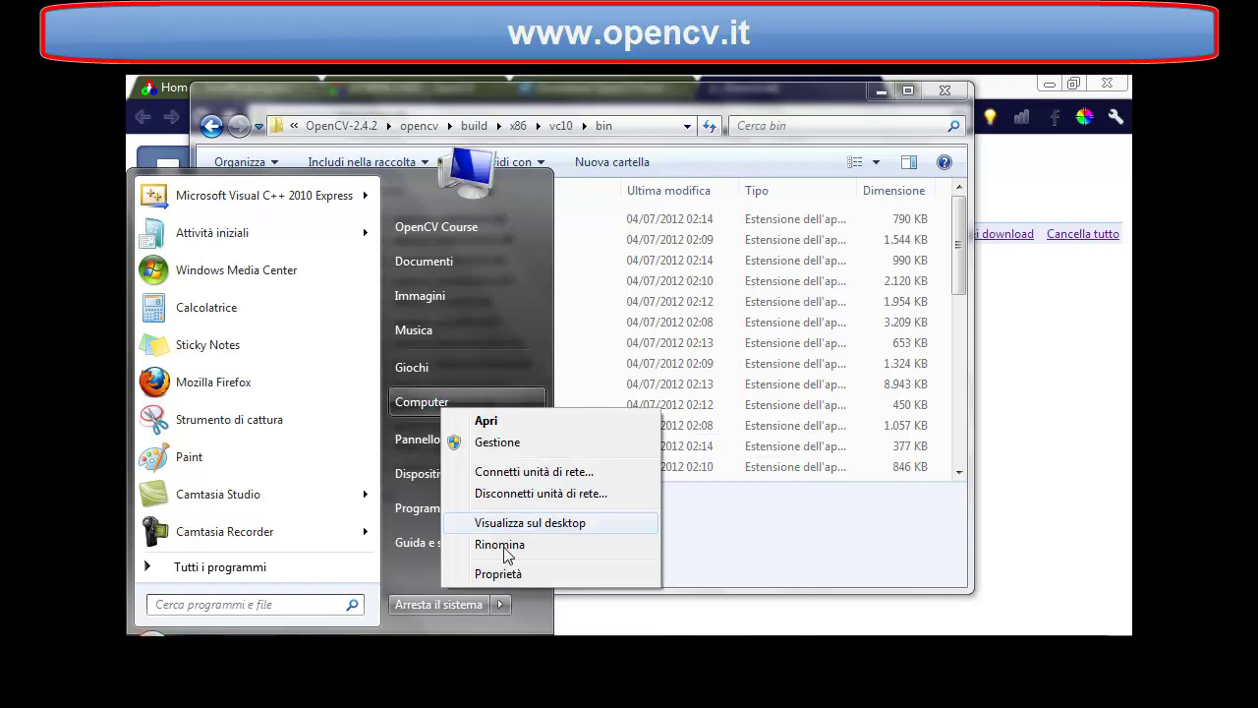
click(498, 574)
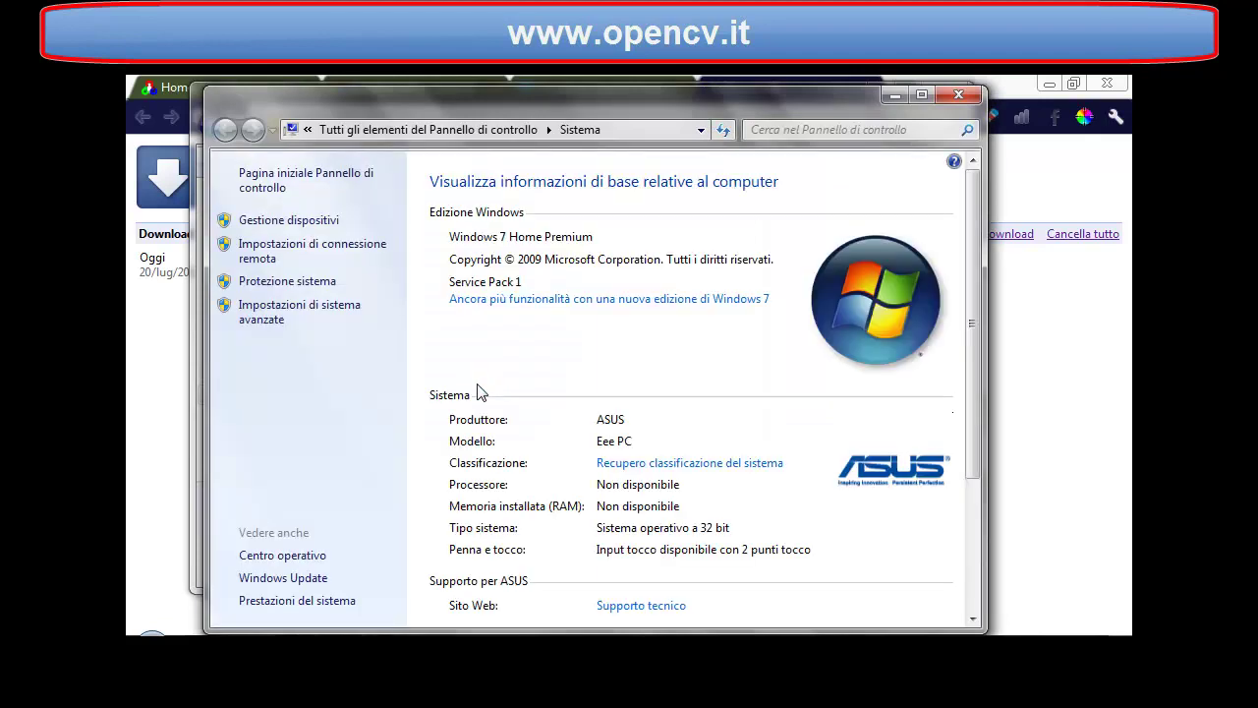
click(293, 315)
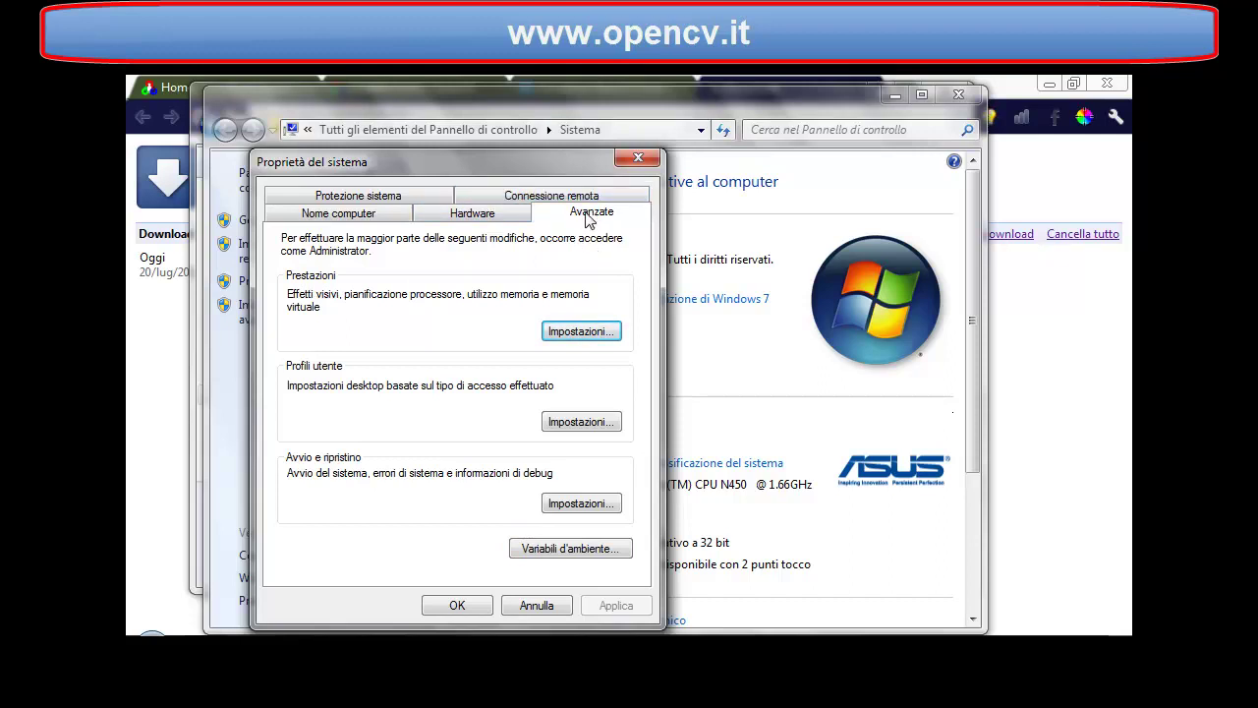
click(570, 549)
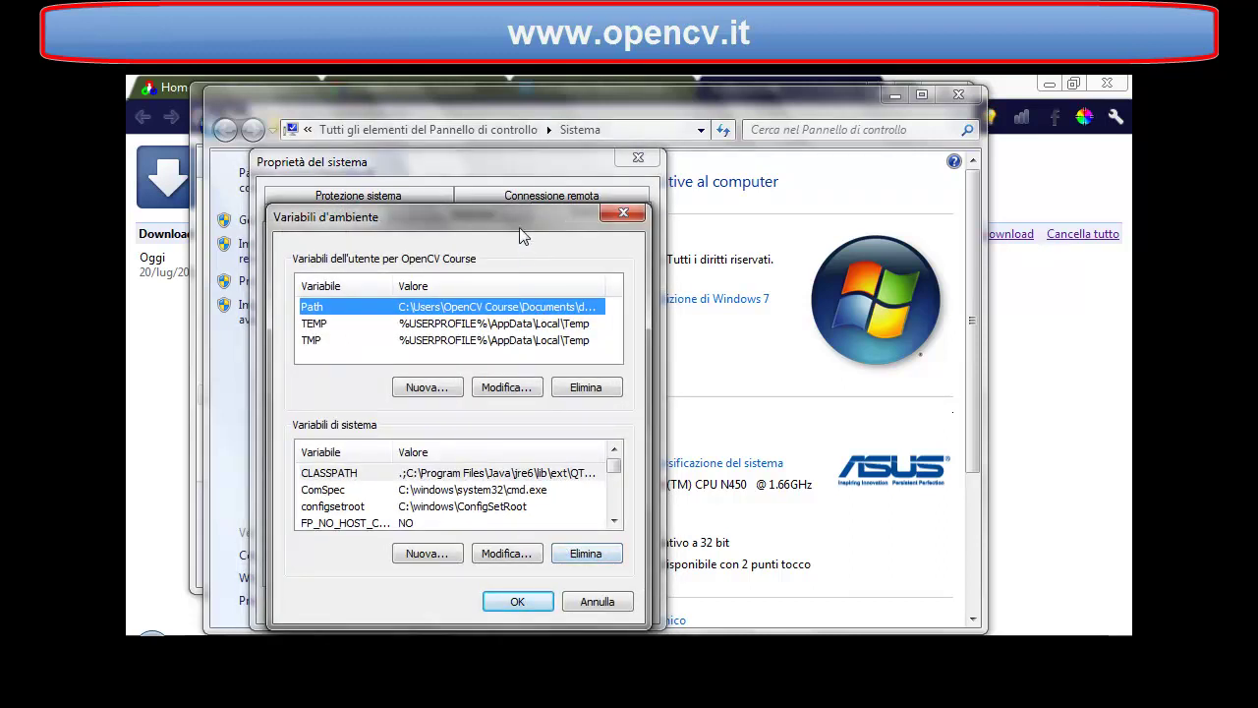
drag(519, 220, 595, 169)
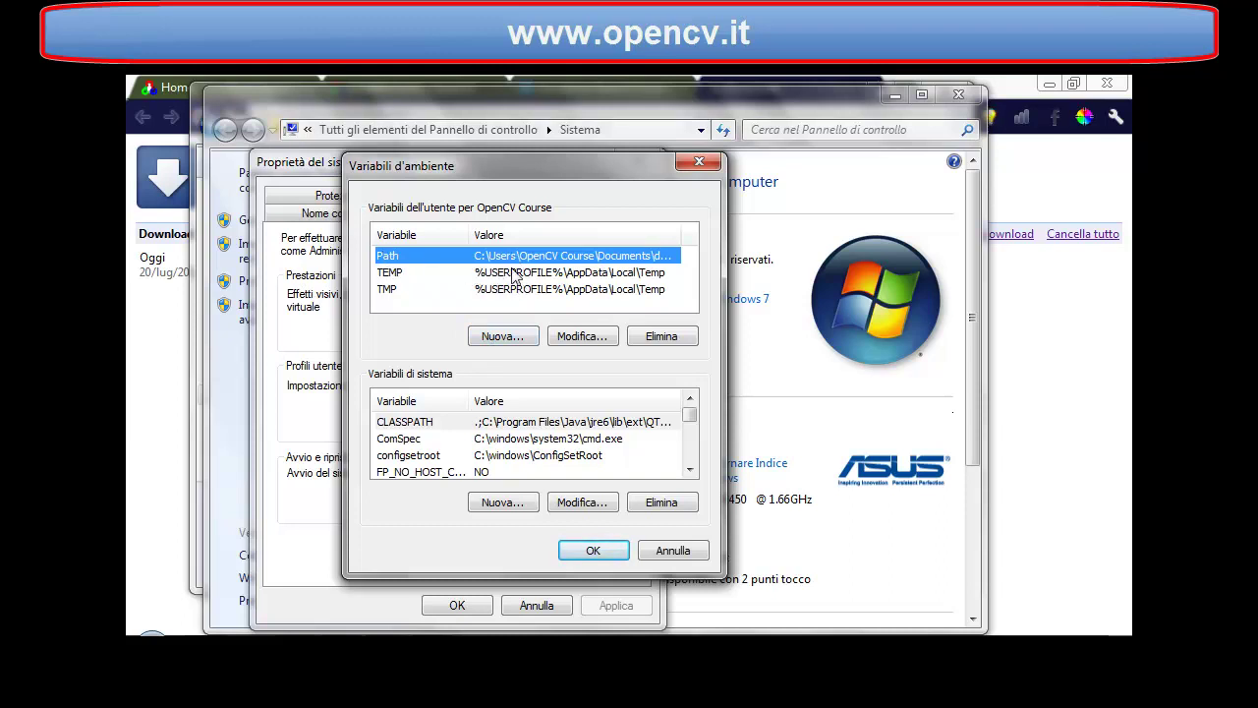
- Insert the copied vc10\bin path followed by a semicolon at the start of the user variable Path
click(584, 340)
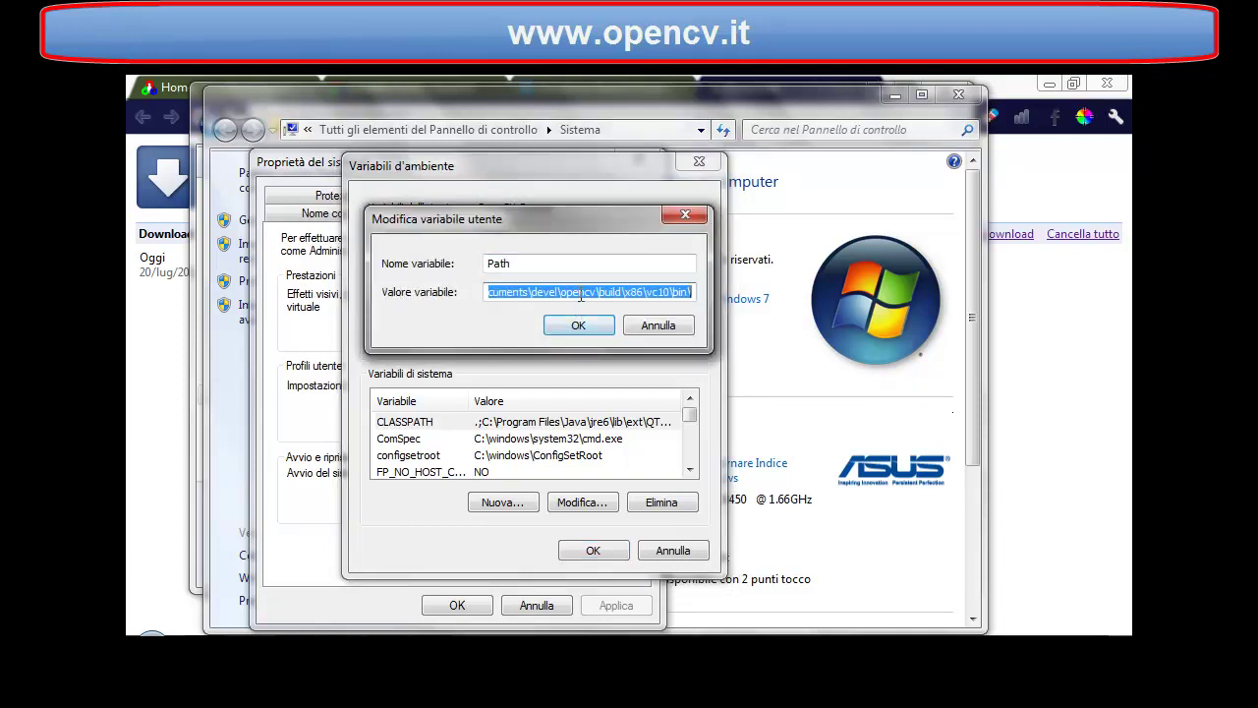
click(530, 292)
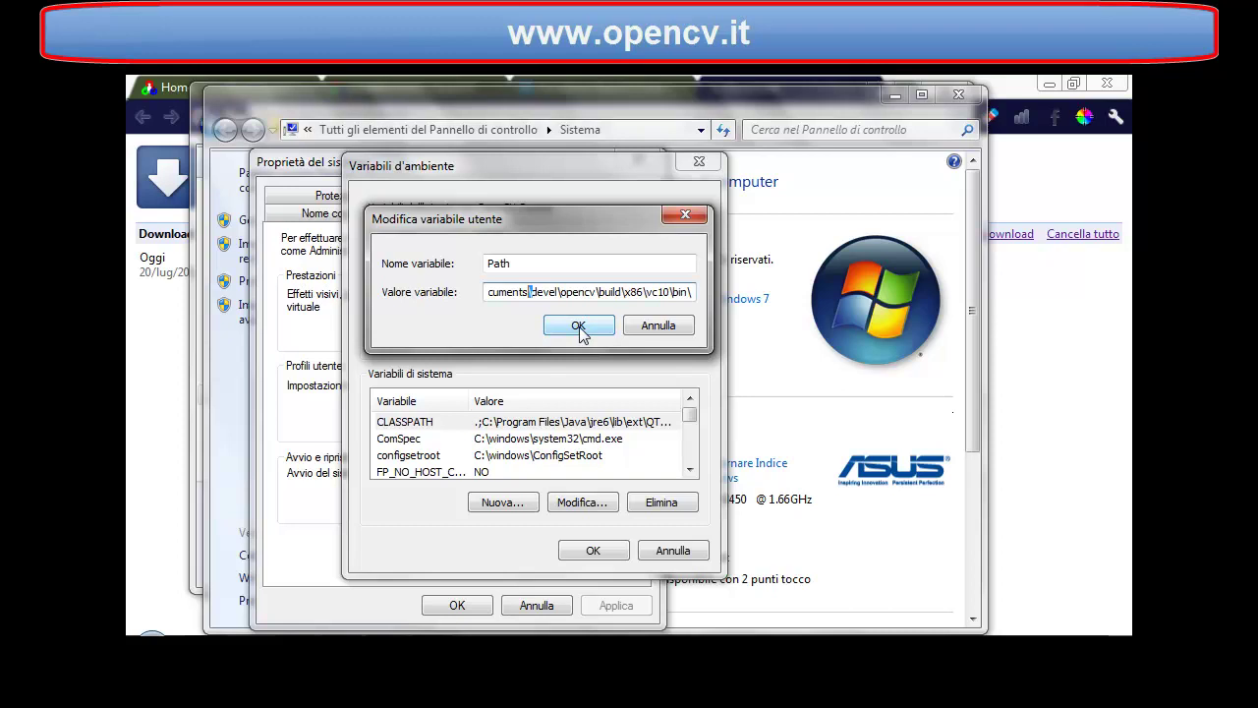
key(Home)
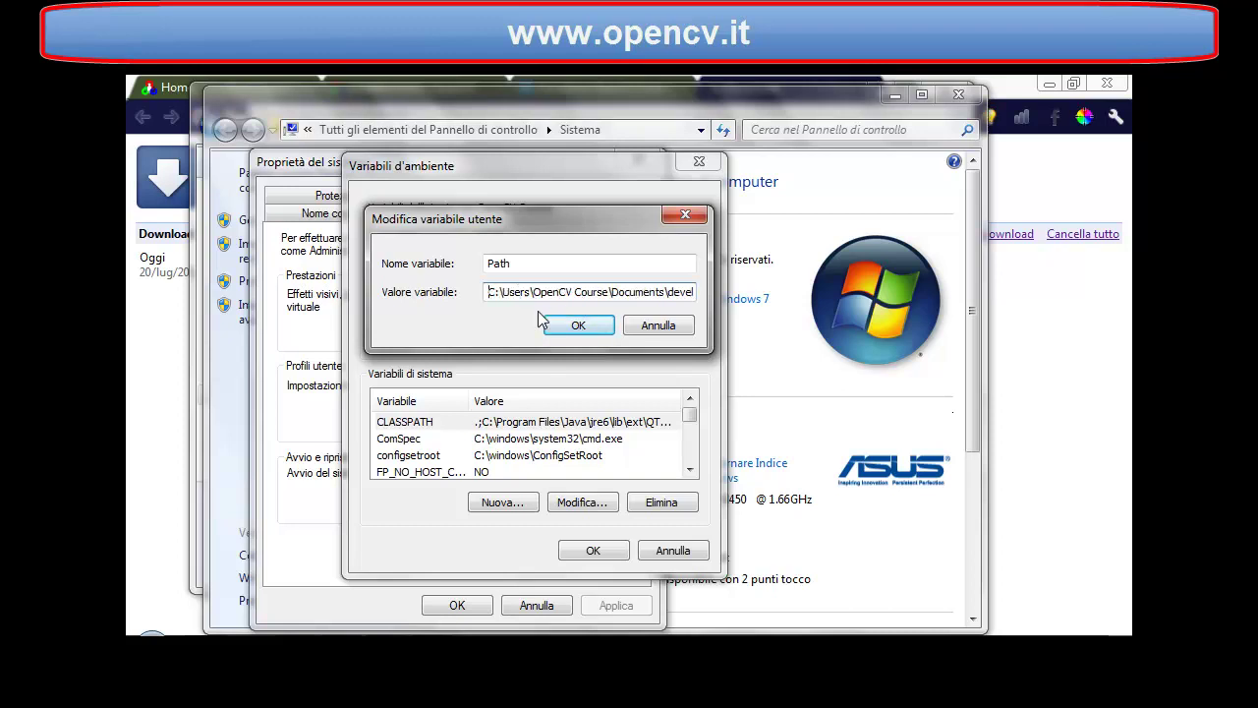
key(ctrl+v)
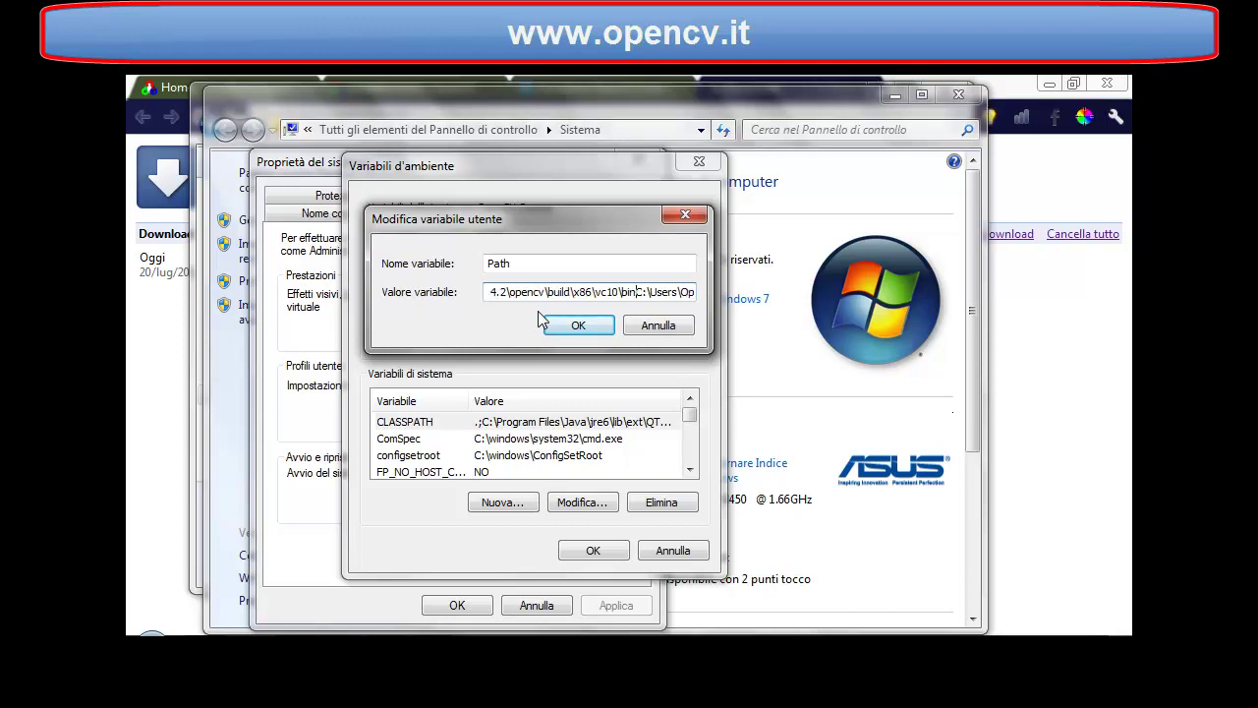
text(;)
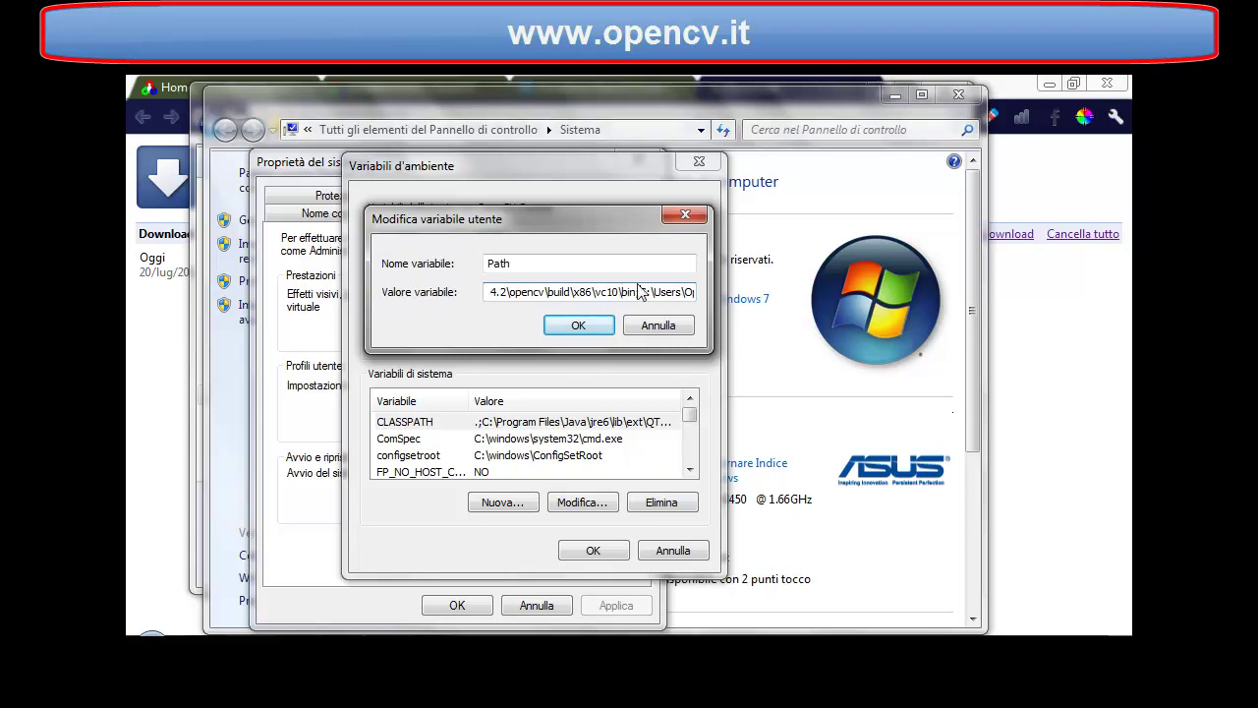
- Review the inserted vc10\bin path and its separator in the Path value, and accept the edited variable
drag(641, 292, 466, 290)
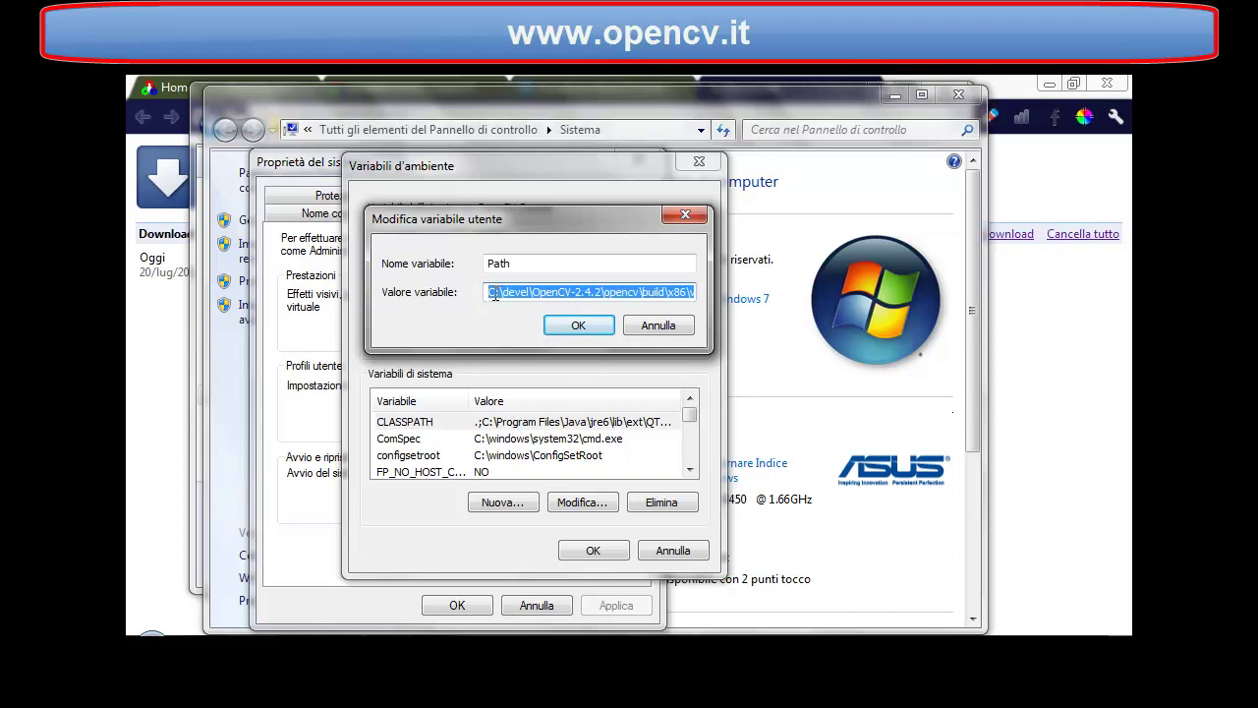
click(616, 295)
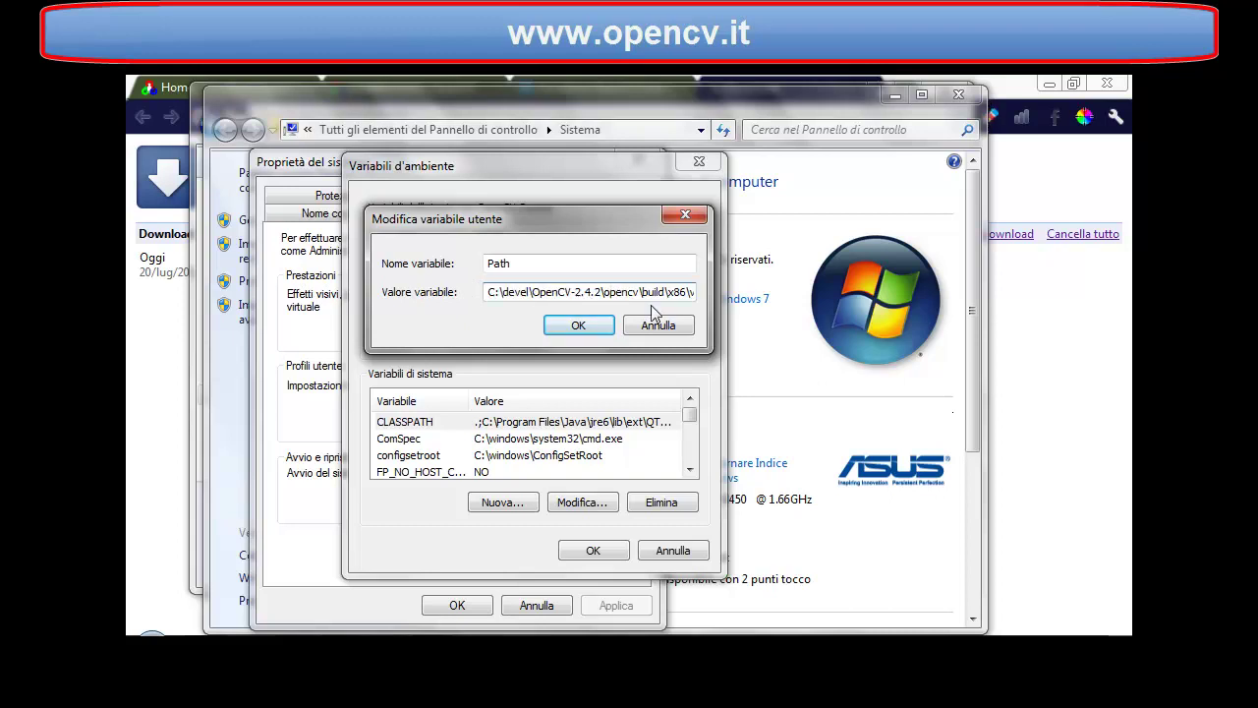
key(Right)
key(Right)
key(Right)
key(Right)
key(Right)
key(Right)
key(Right)
key(Right)
key(Right)
key(Right)
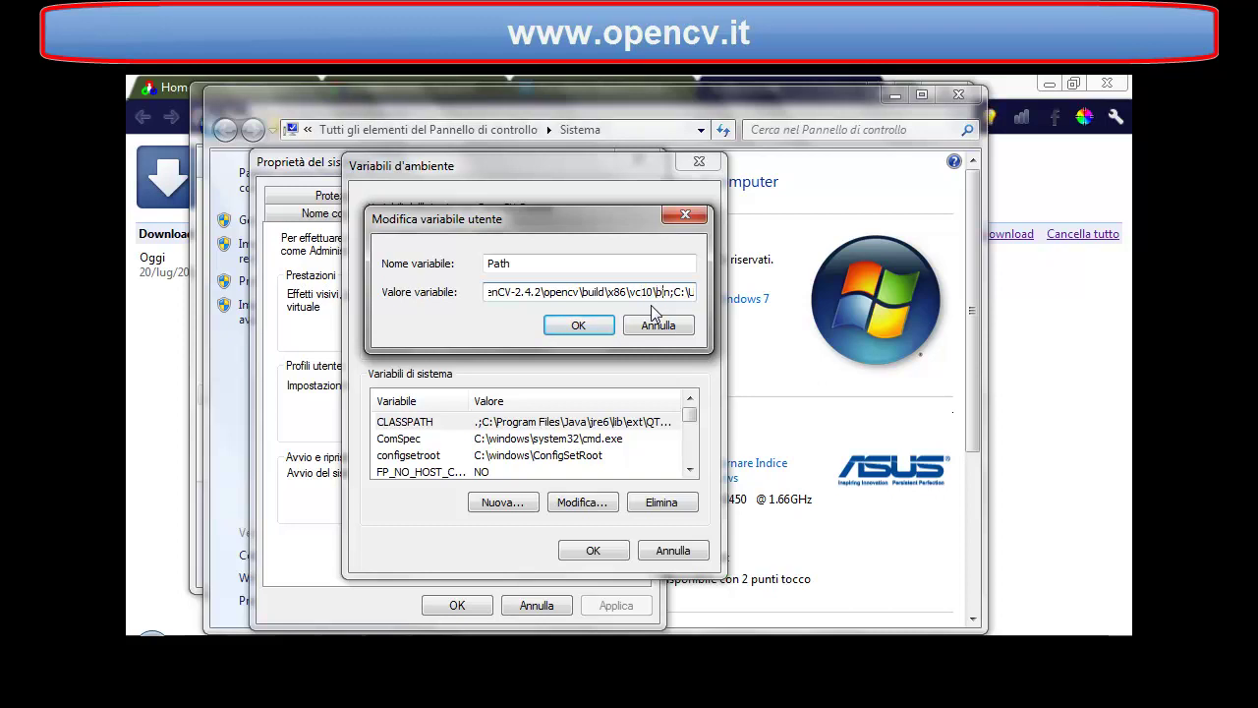
click(594, 326)
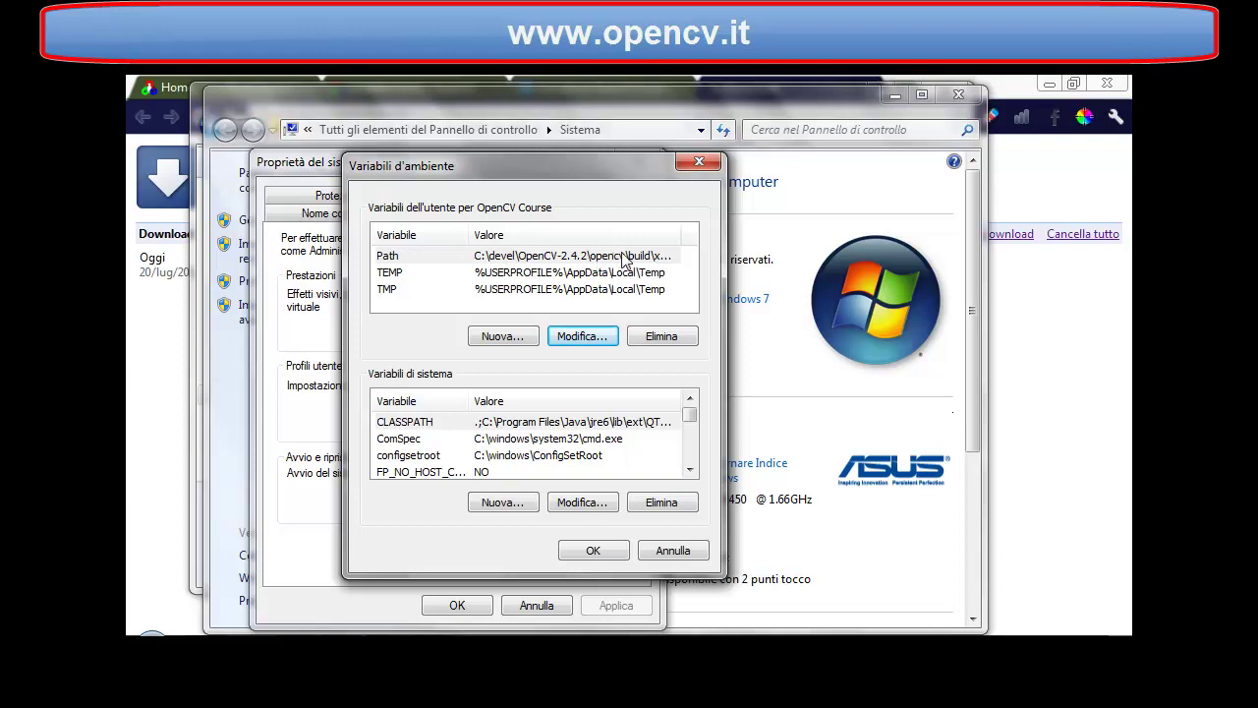
- Widen the value column of the user variables to check Path, and confirm the environment variables and system properties
click(682, 241)
double_click(682, 236)
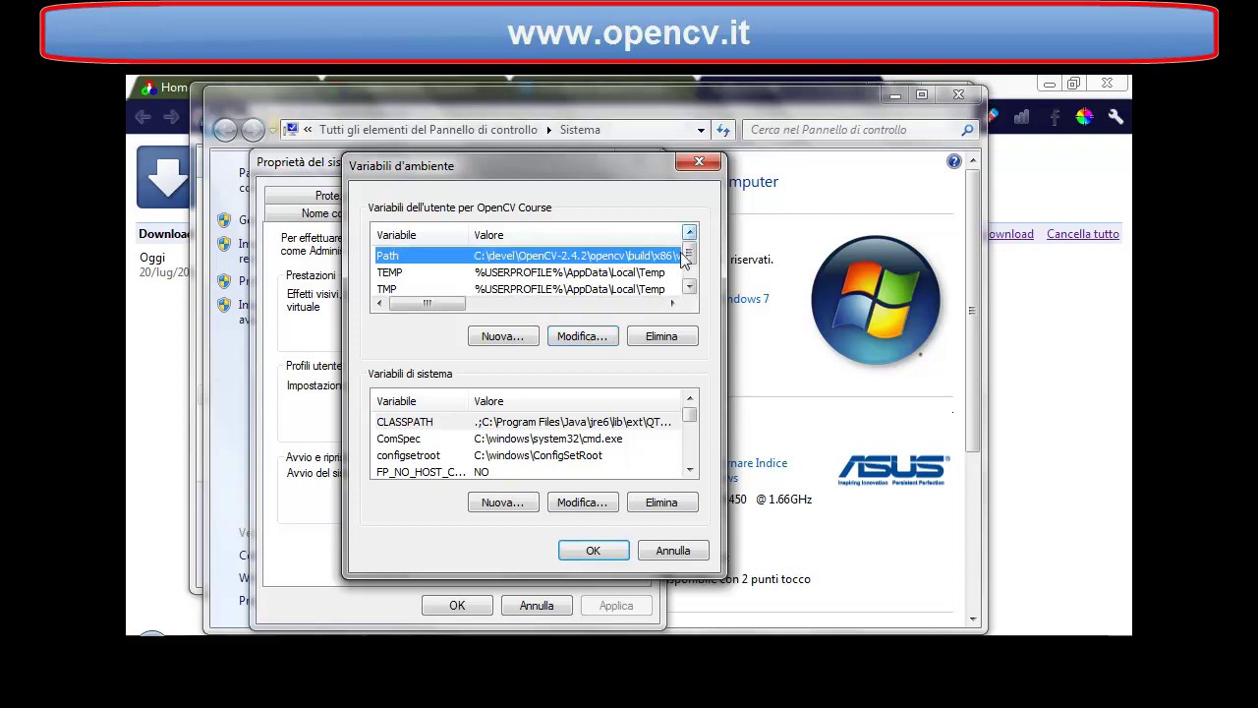
drag(460, 305, 422, 311)
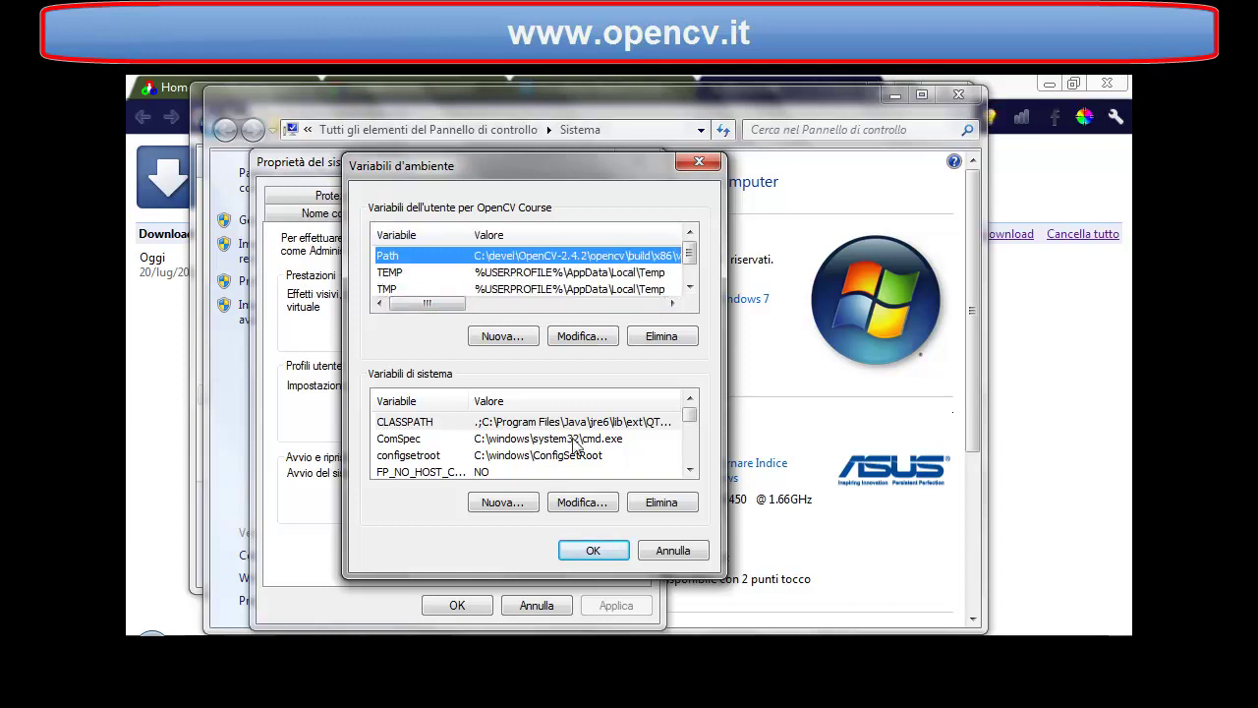
click(595, 551)
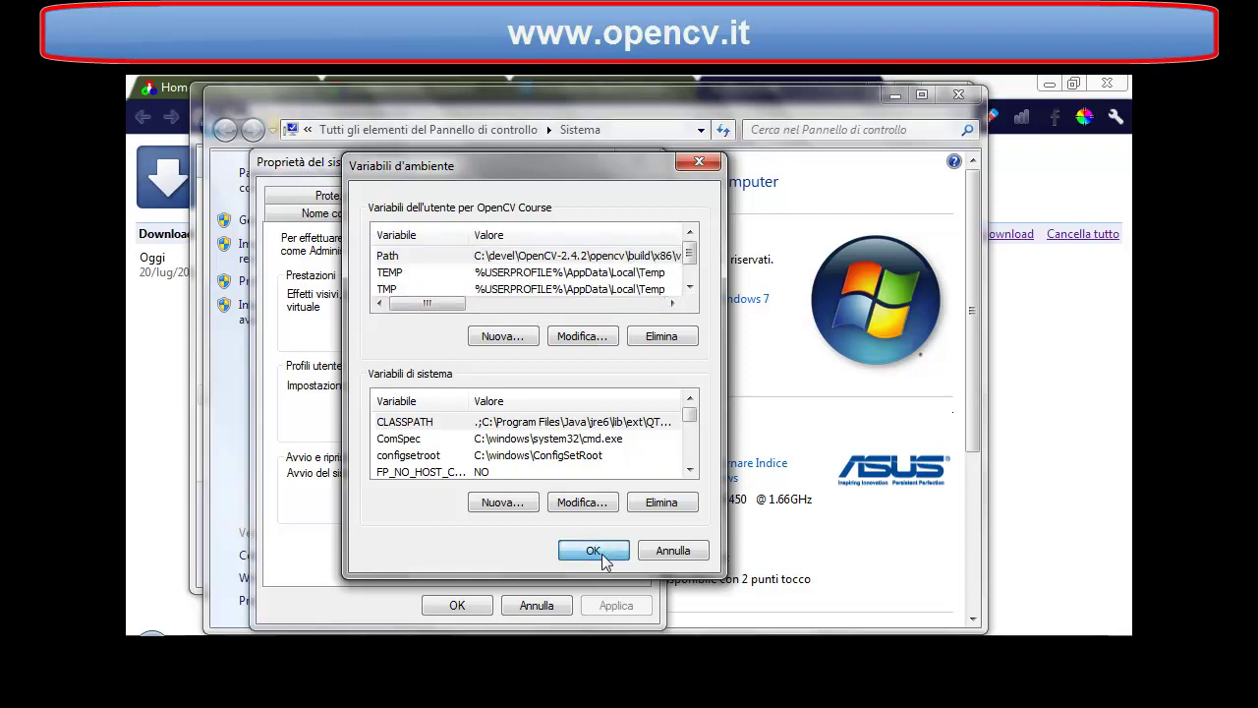
click(476, 604)
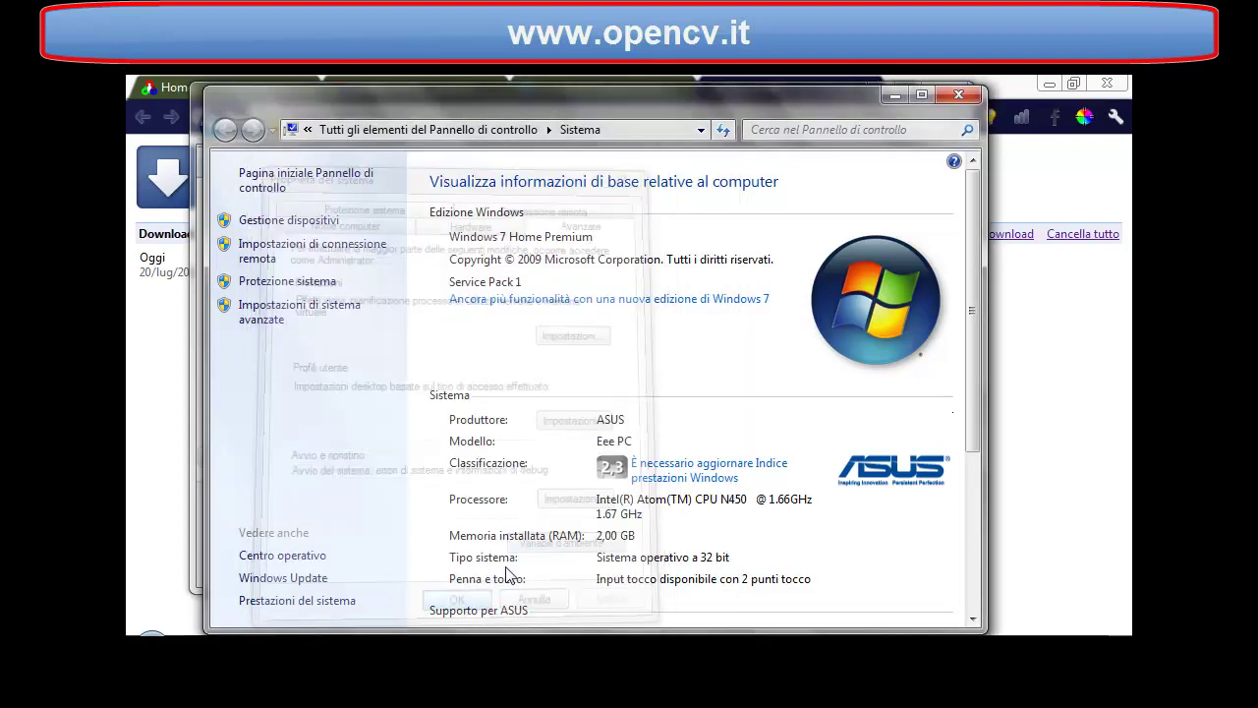
- Close the System window and compare the names and sizes of opencv_calib3d242.dll and opencv_calib3d242d.dll in the vc10\bin folder
click(958, 98)
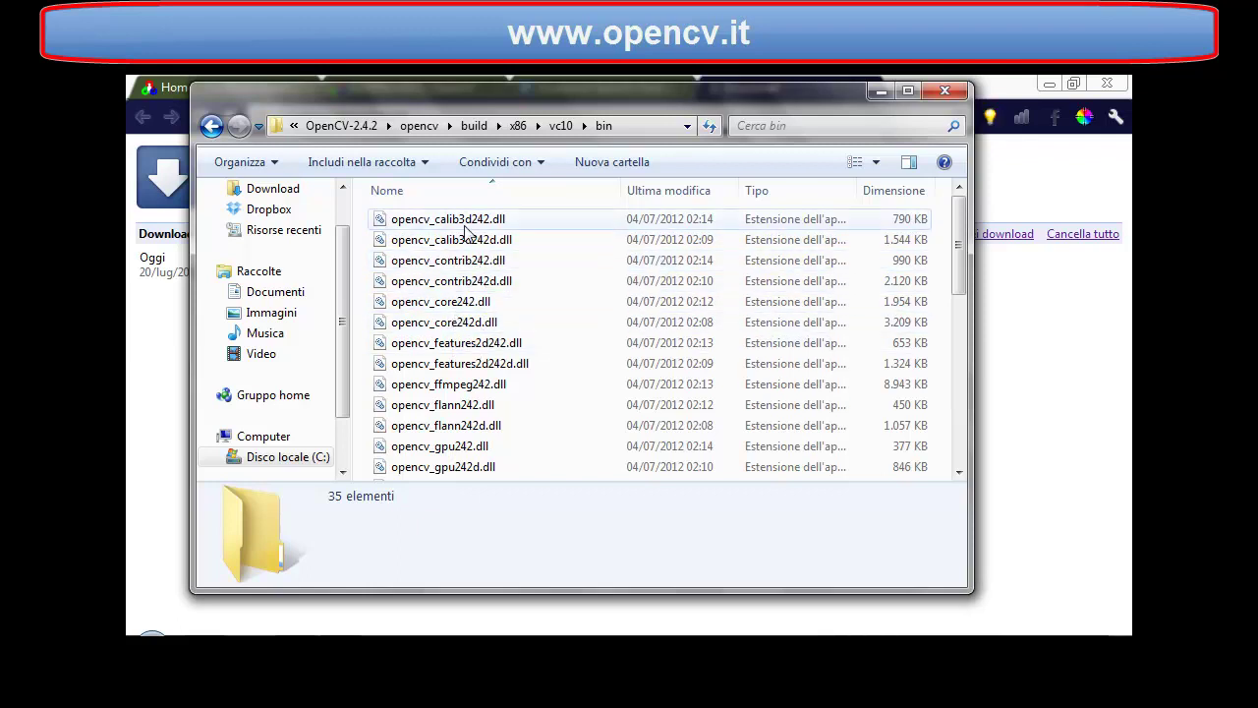
click(508, 221)
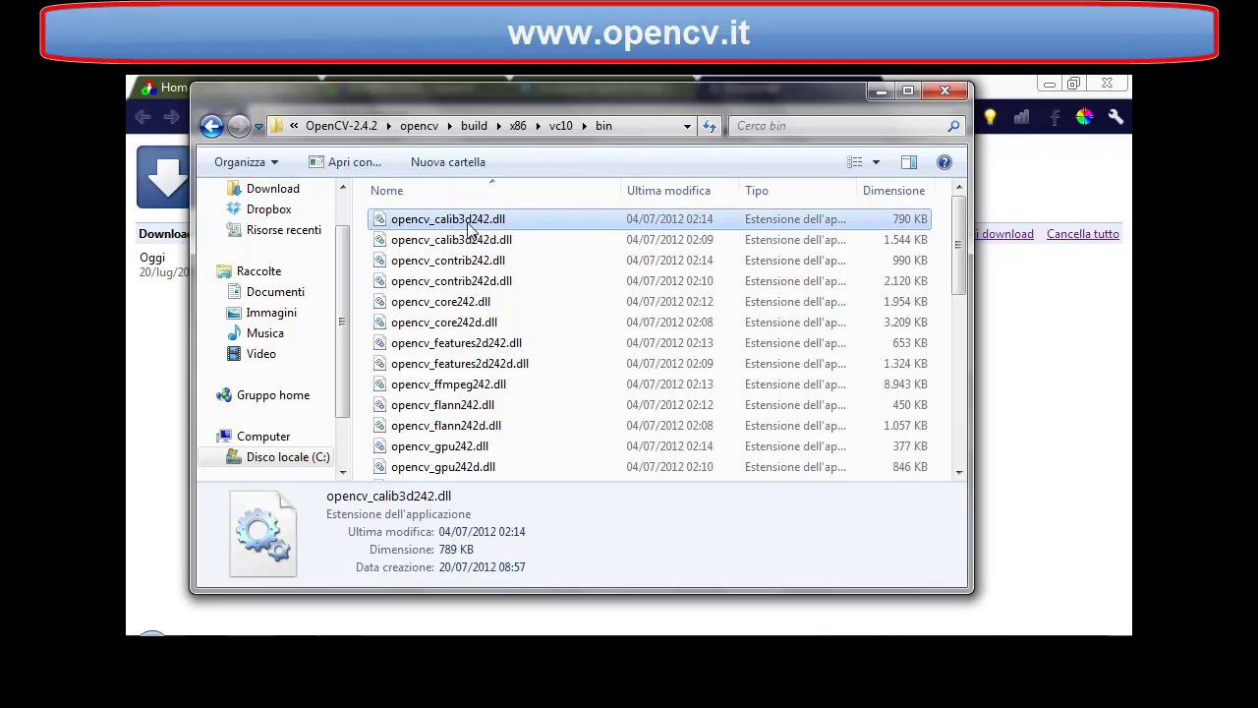
click(502, 243)
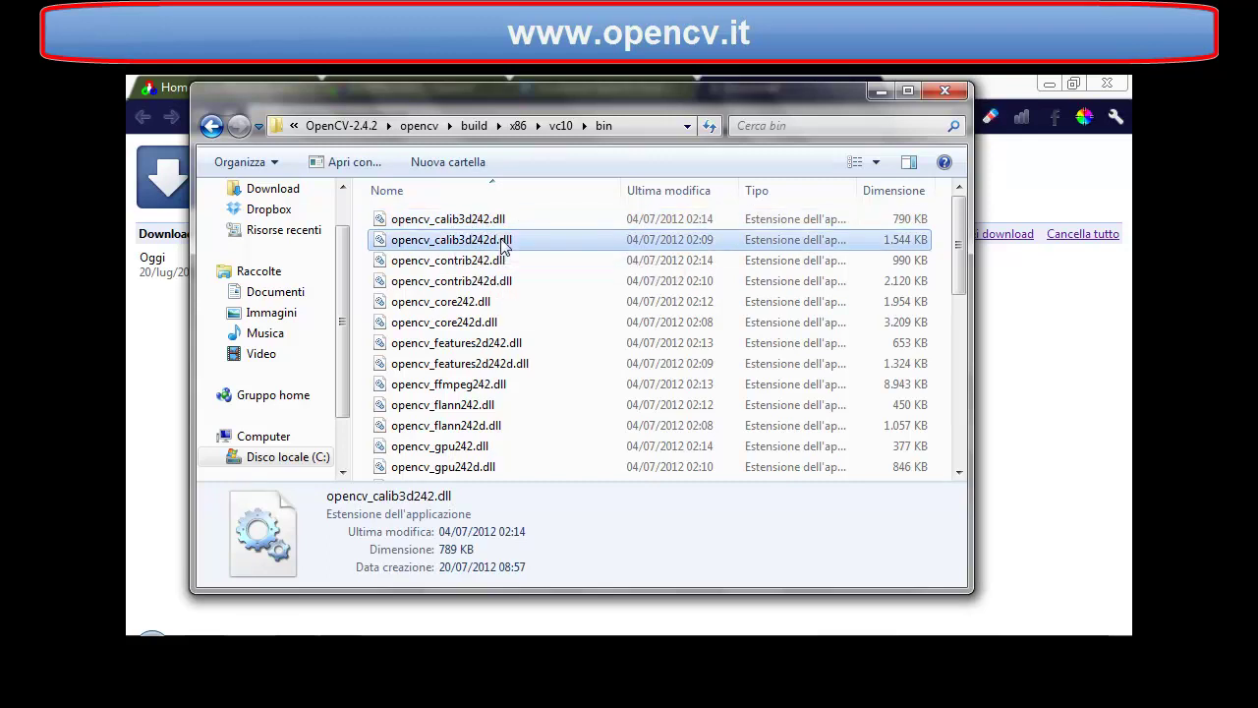
key(Up)
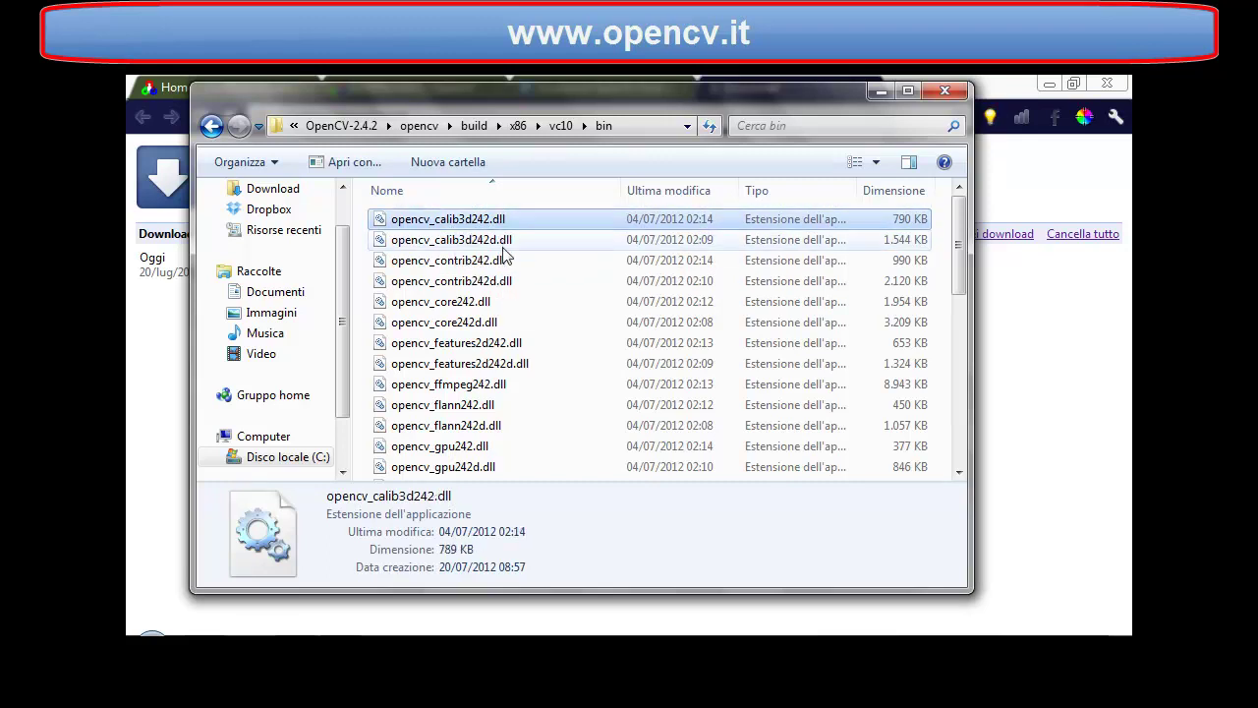
click(907, 245)
click(911, 224)
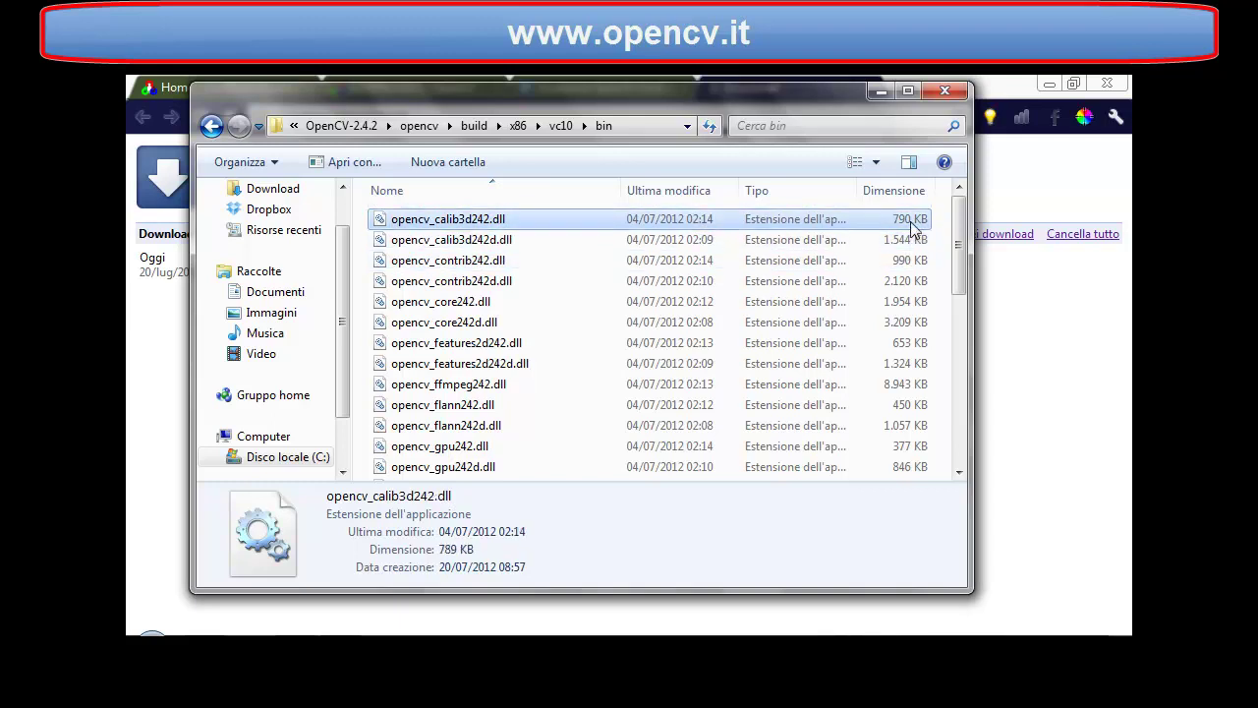
click(503, 241)
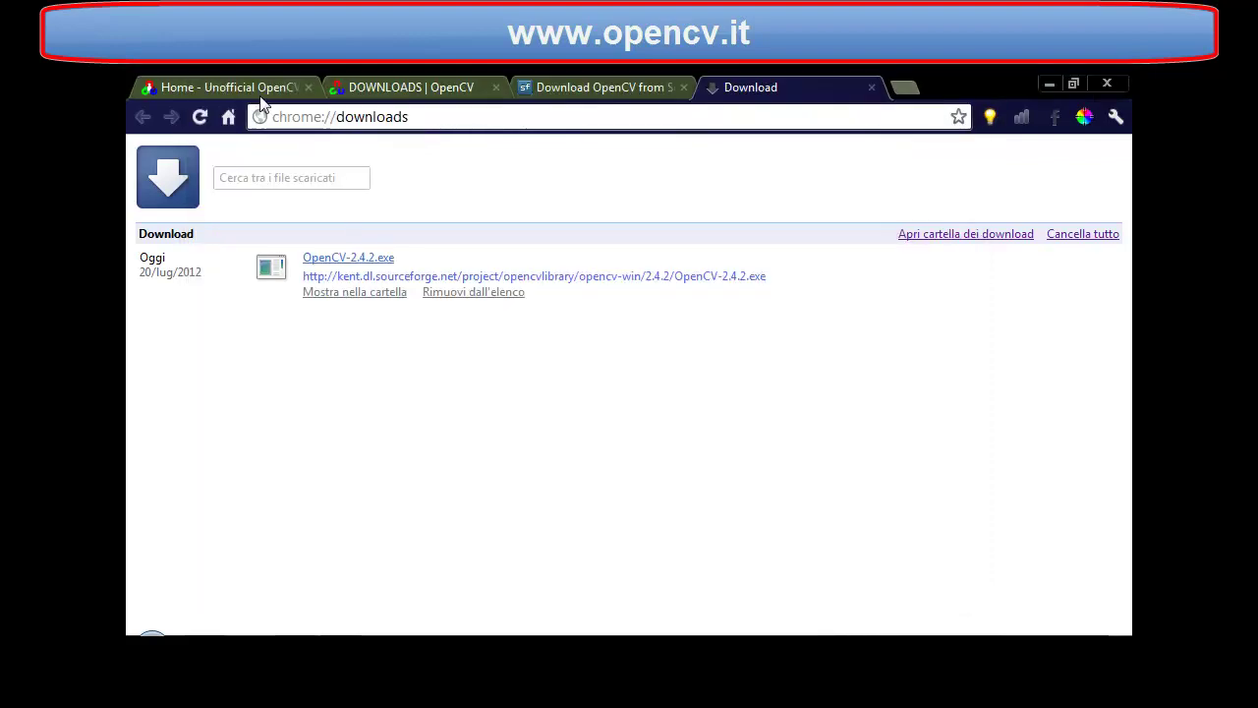
click(257, 88)
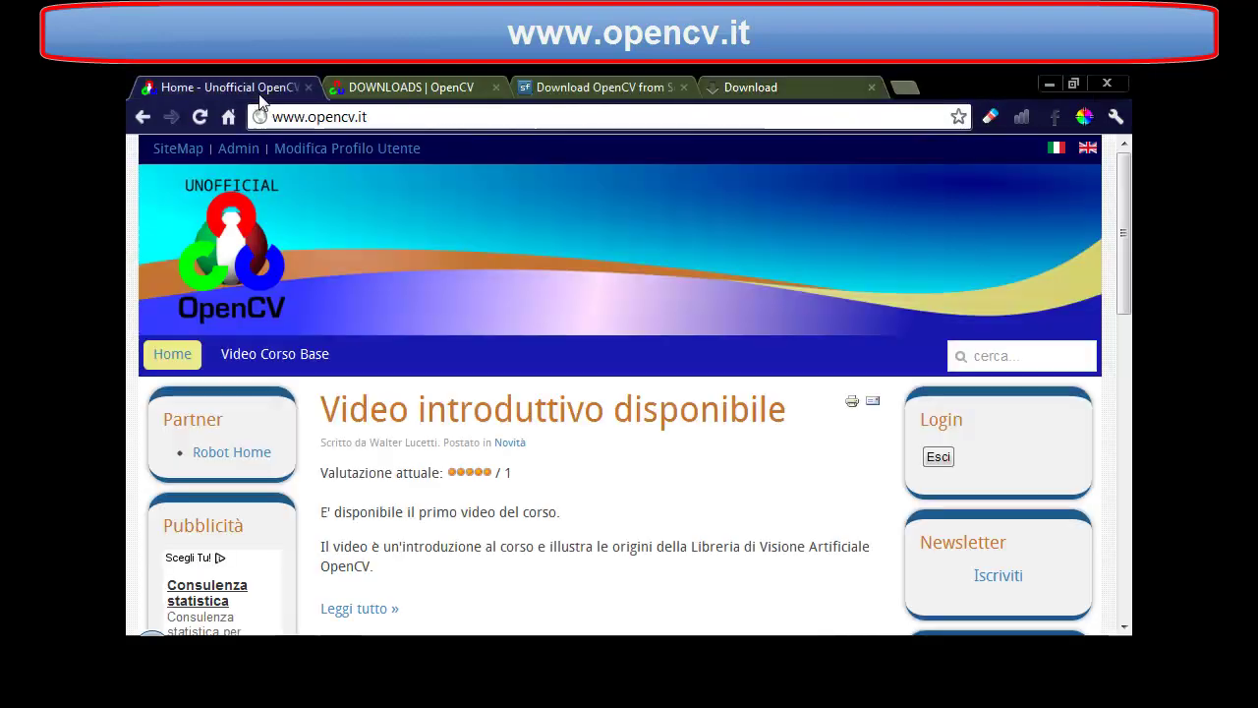